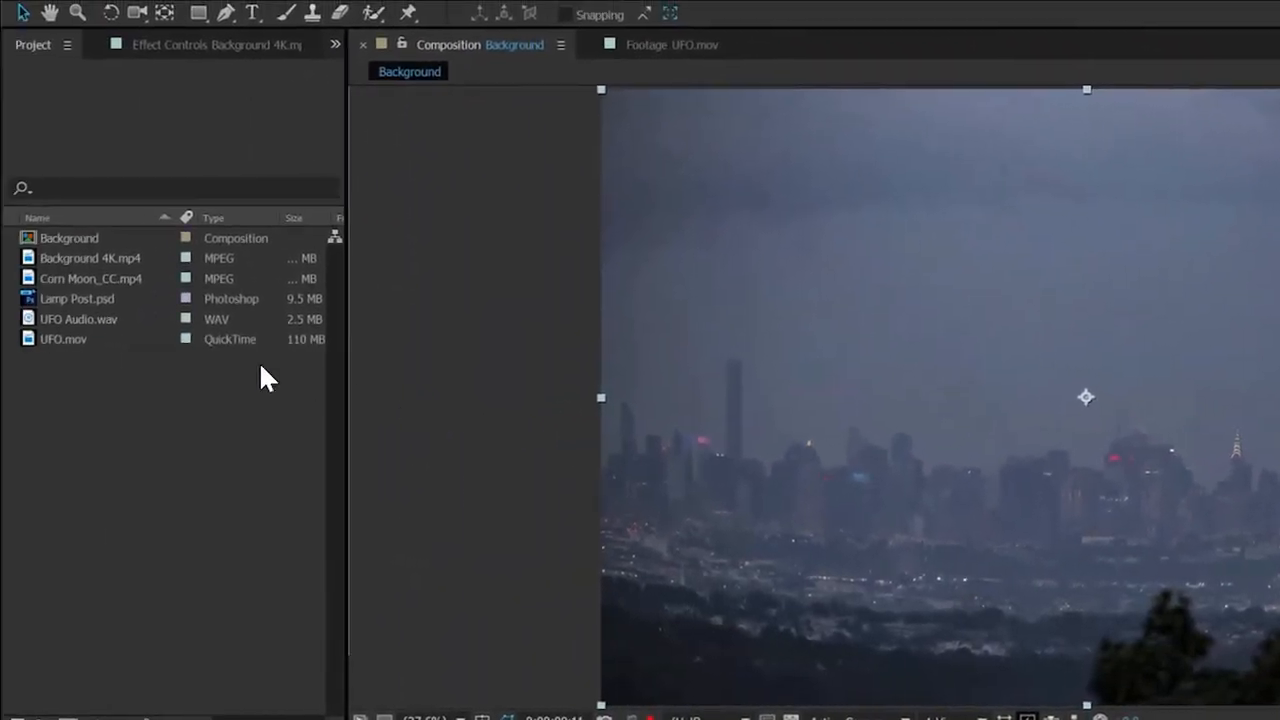
Step: Place Corn Moon_CC.mp4 in the Background composition above the background footage, with the current time at 0:00:00:00
left_click(86, 280)
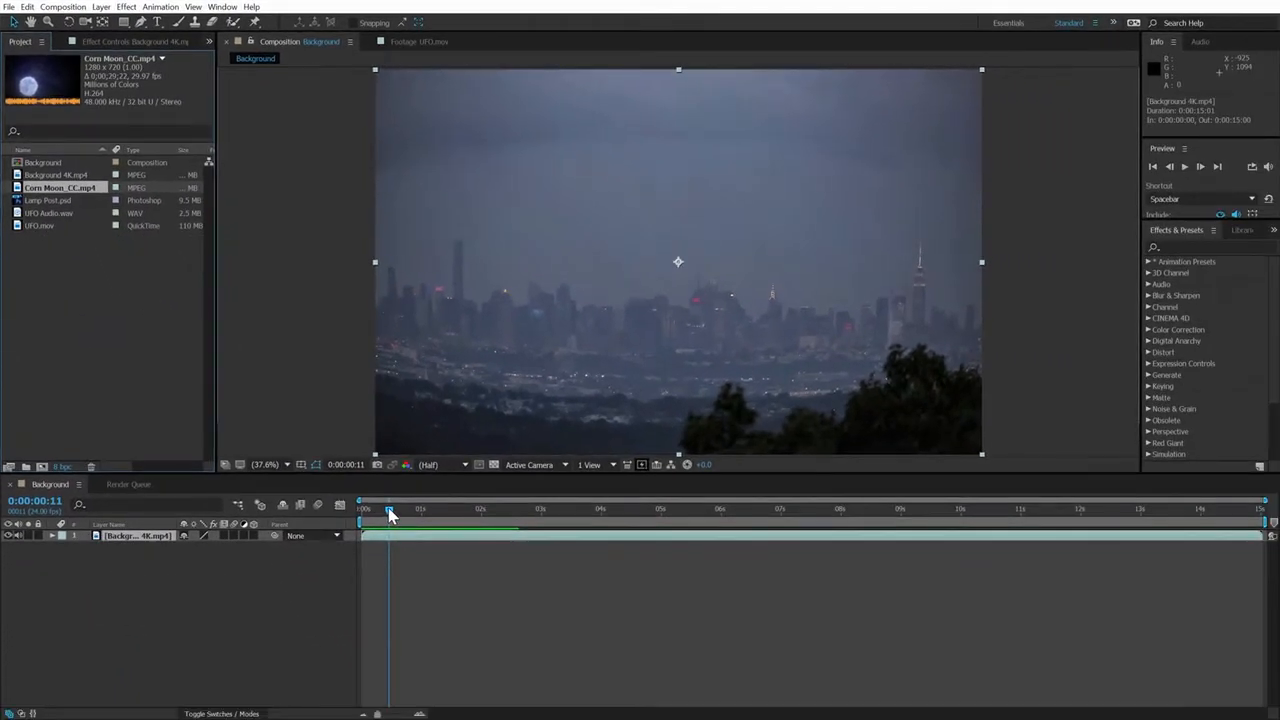
left_click_drag(390, 513, 362, 513)
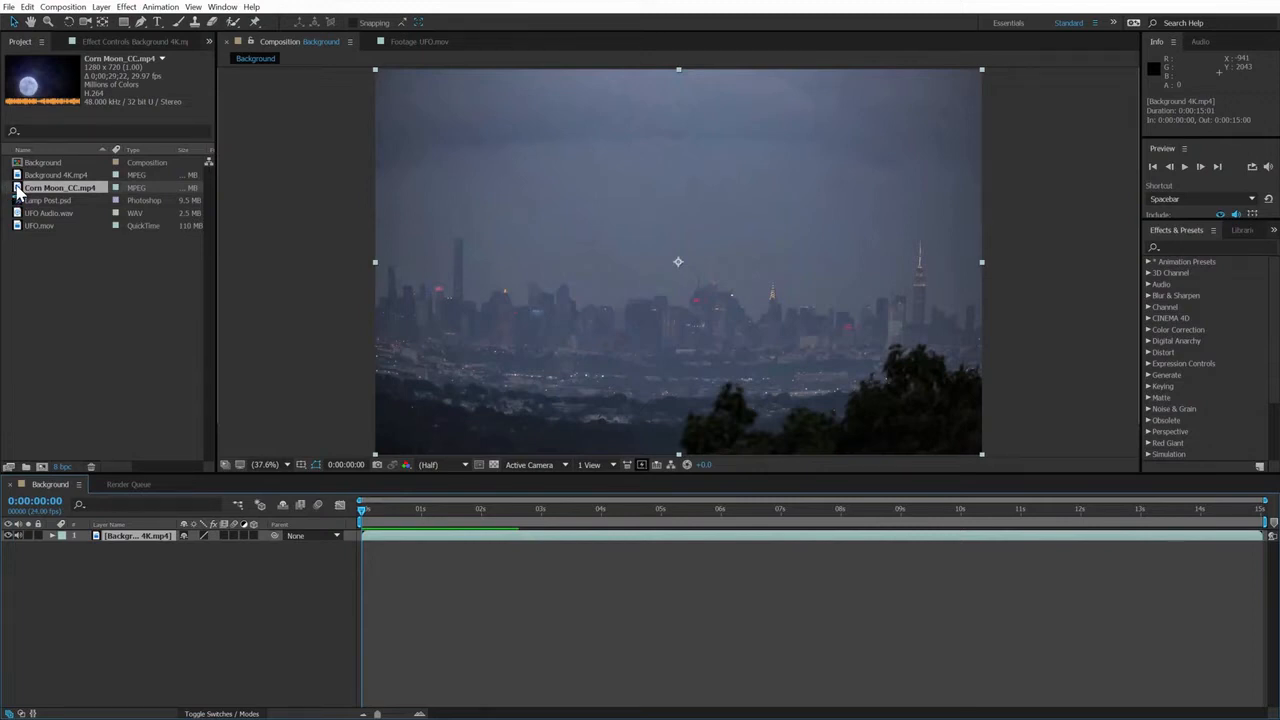
left_click_drag(16, 187, 711, 214)
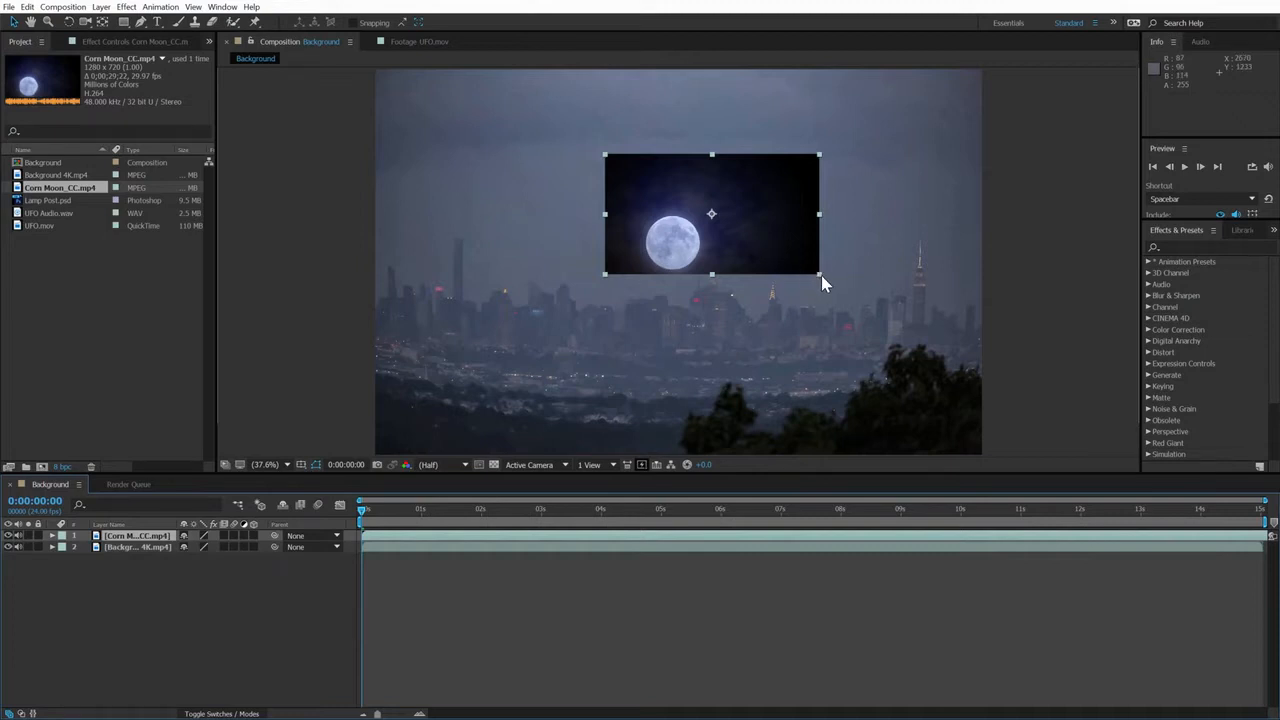
Step: Scale the moon clip down to about 53% and position it at about 1509, 1145 over the city skyline
left_click_drag(821, 275, 758, 245)
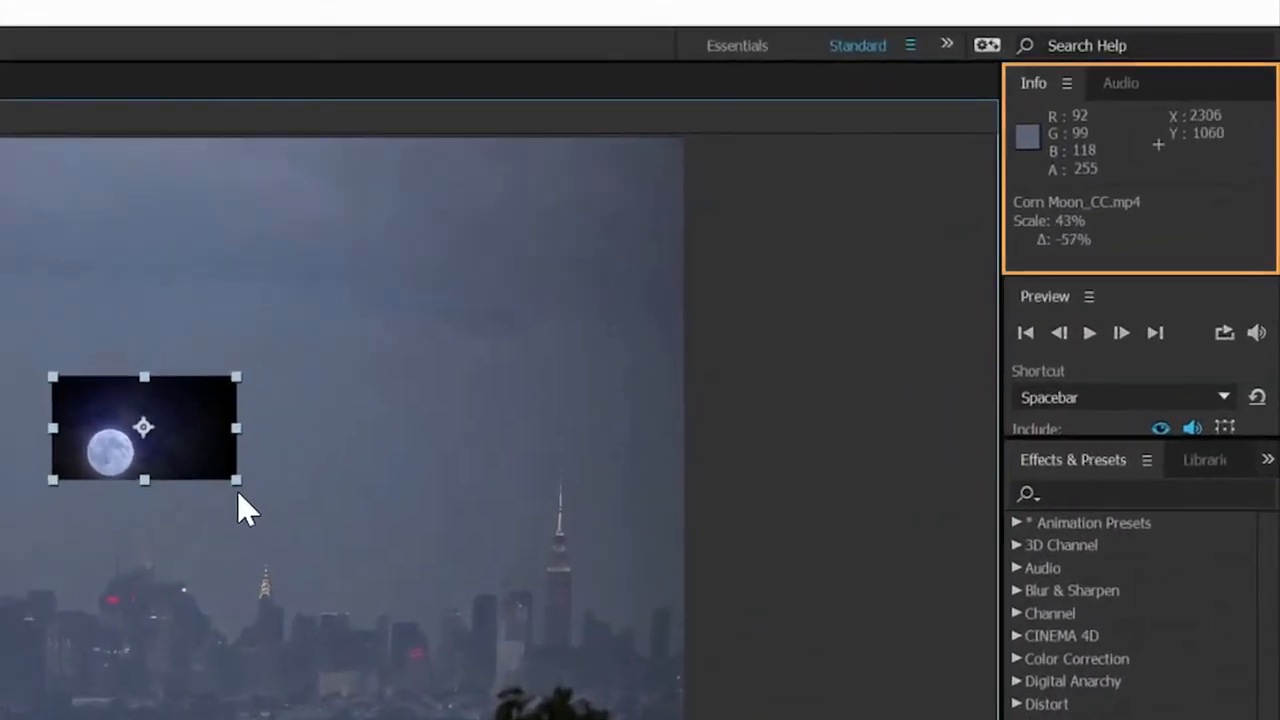
left_click_drag(237, 490, 262, 518)
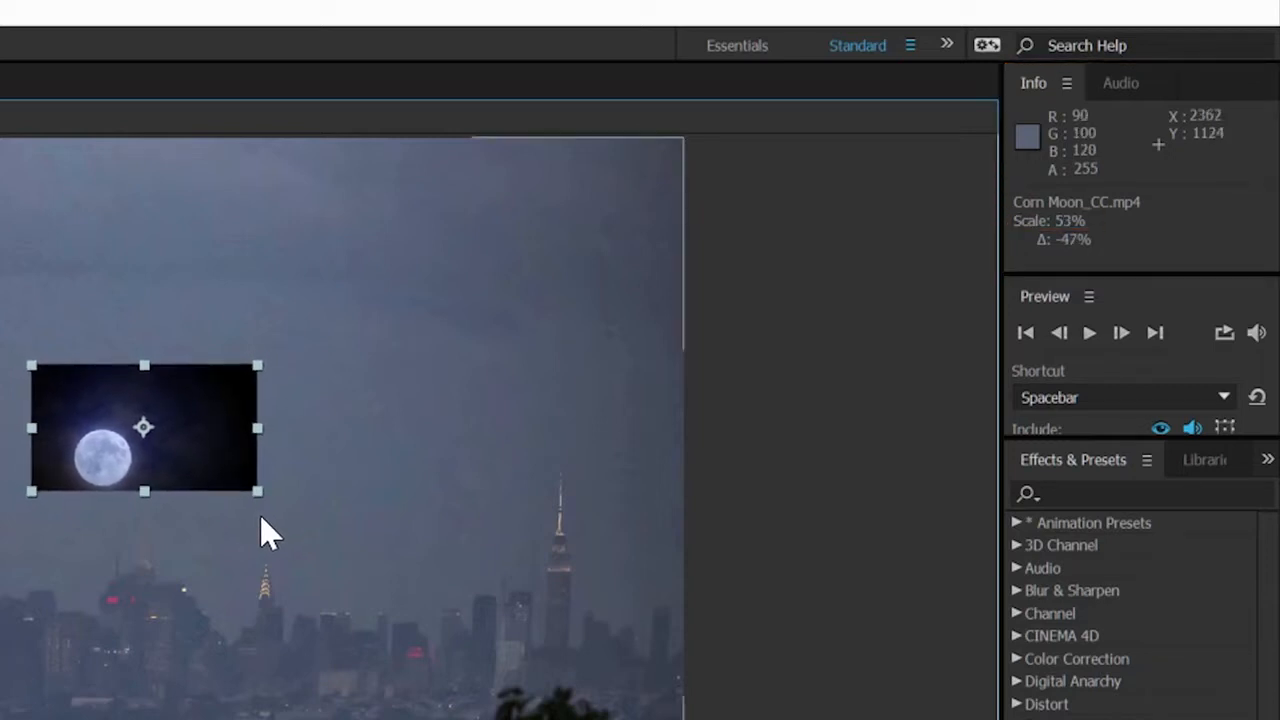
left_click_drag(220, 440, 49, 509)
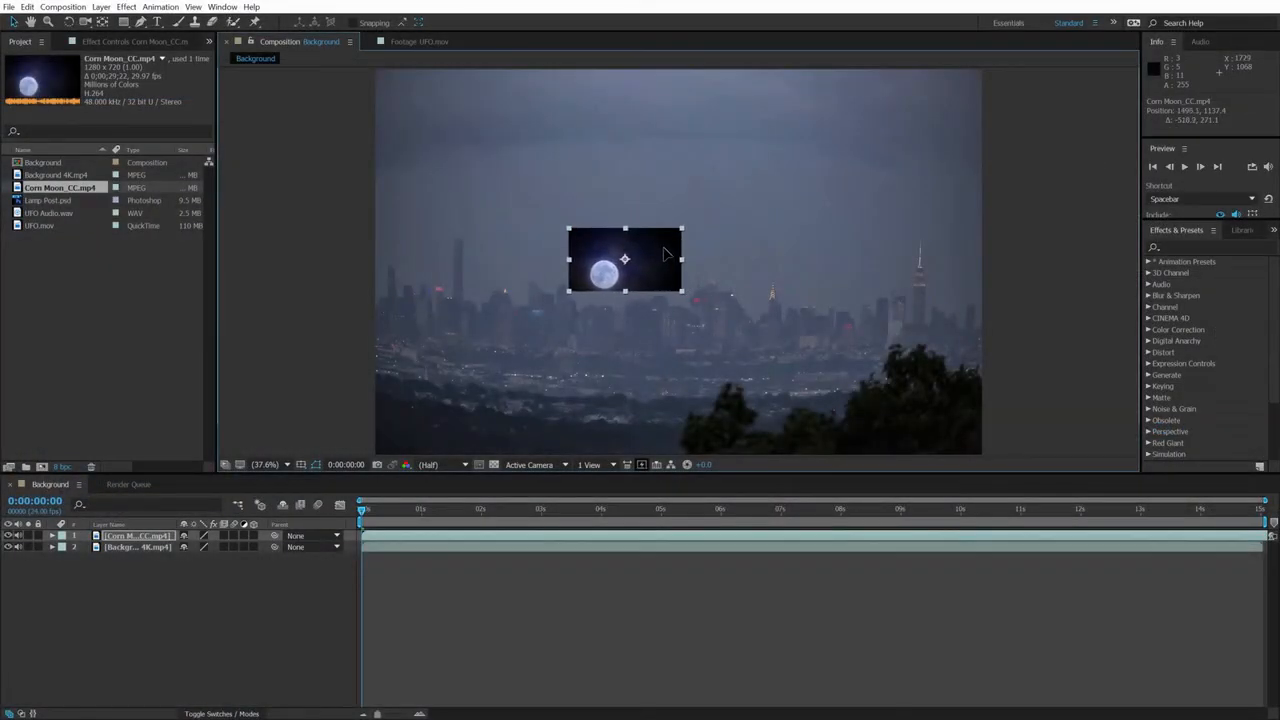
left_click_drag(663, 248, 666, 257)
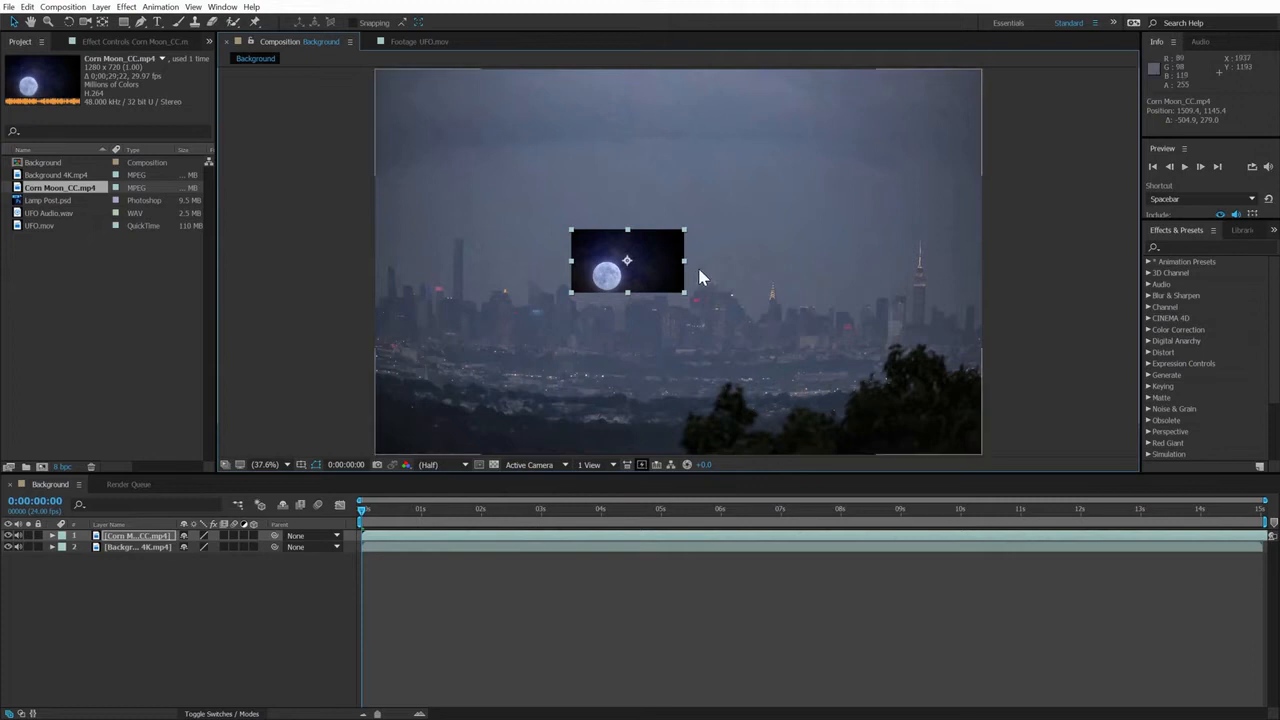
key("slash")
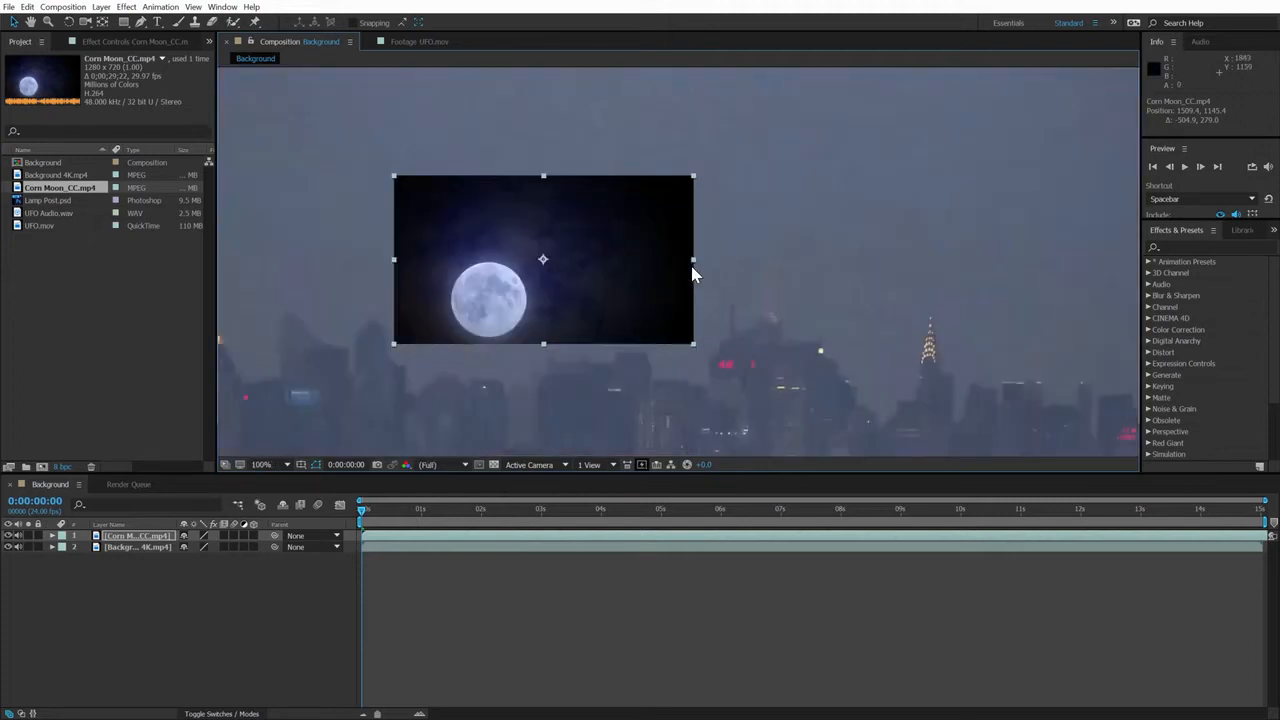
key("period")
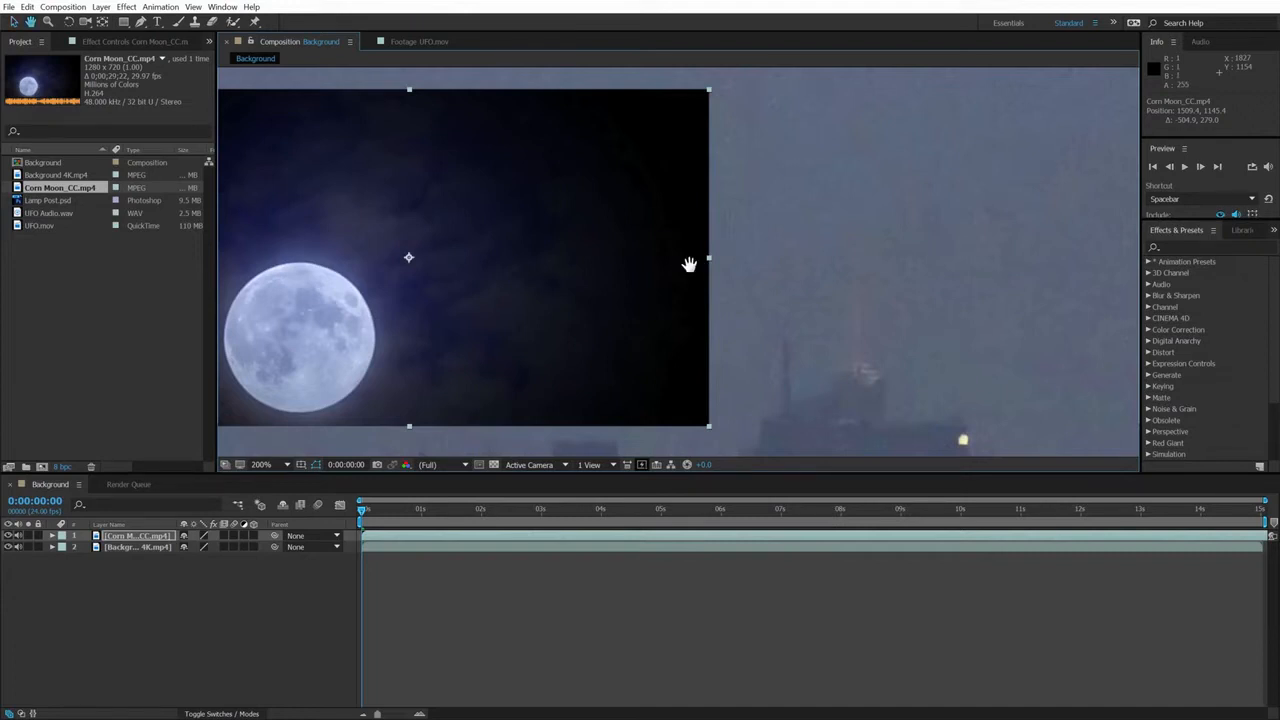
left_click_drag(470, 286, 729, 292)
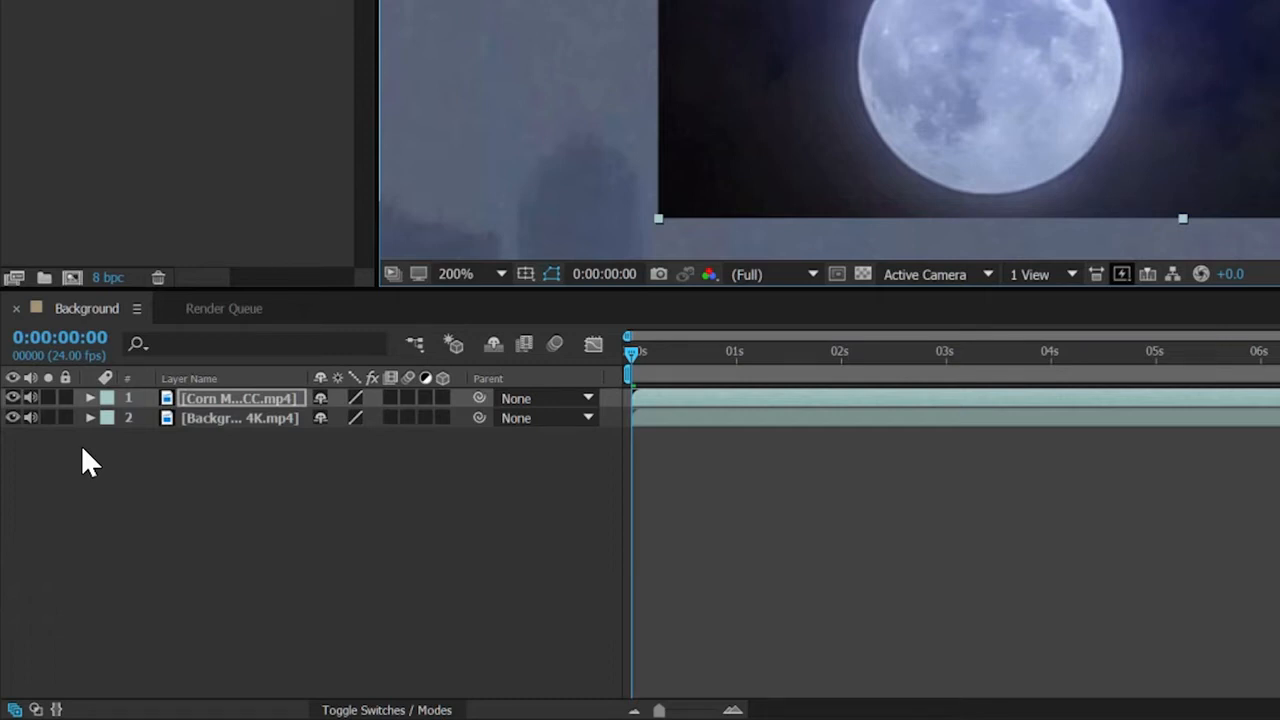
Step: Hide and reshow the moon layer, and try reordering it against the background layer
left_click(11, 397)
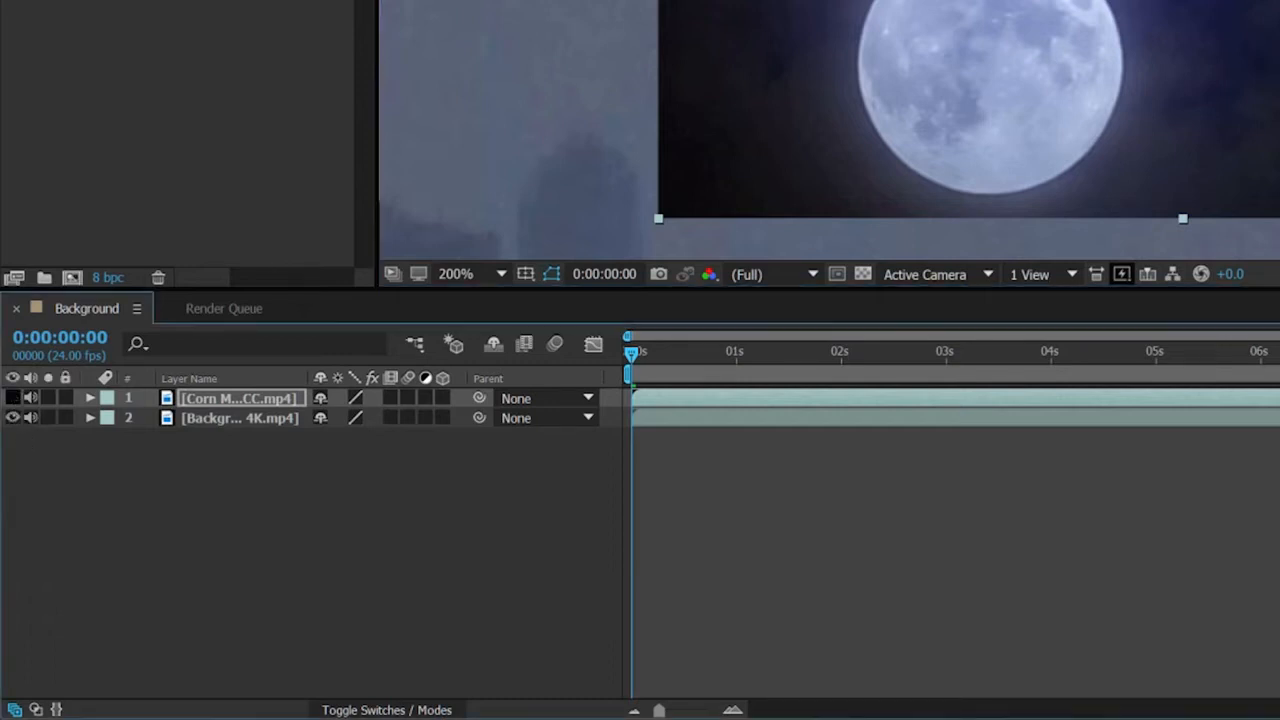
left_click(12, 397)
left_click_drag(185, 418, 226, 400)
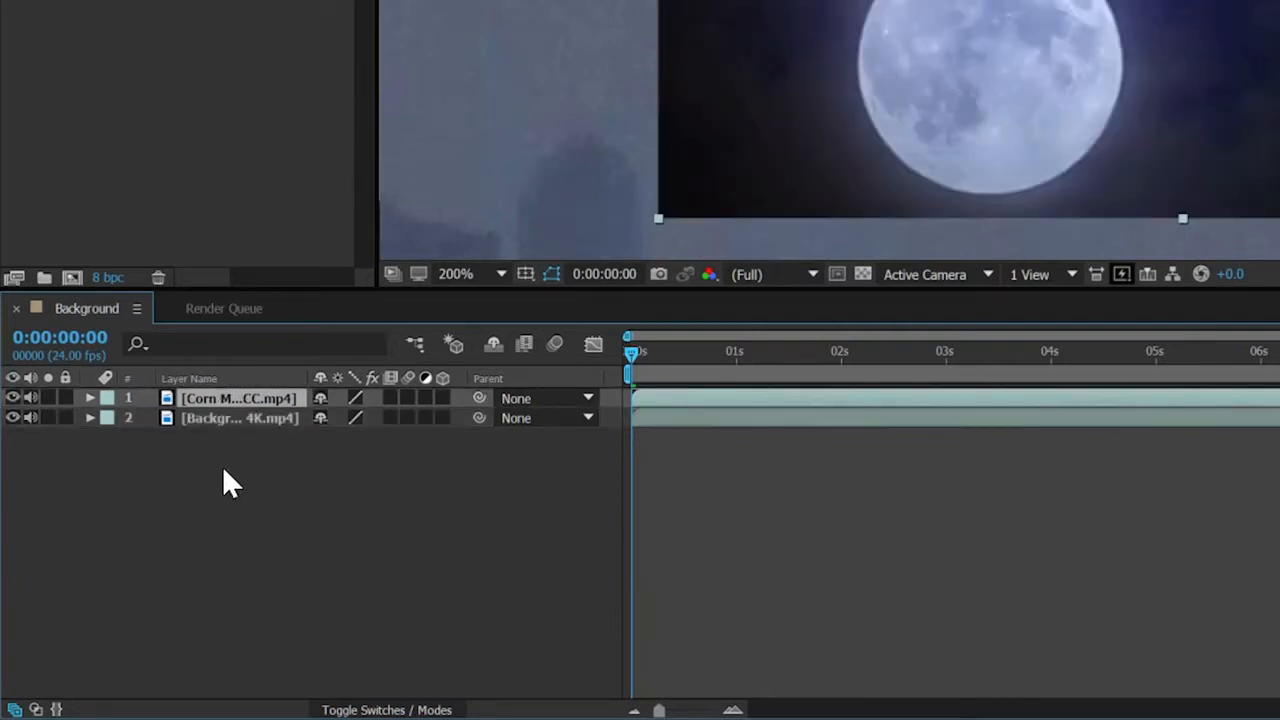
Step: Show the blending mode column in the timeline and expand the moon layer's Transform properties
left_click(372, 710)
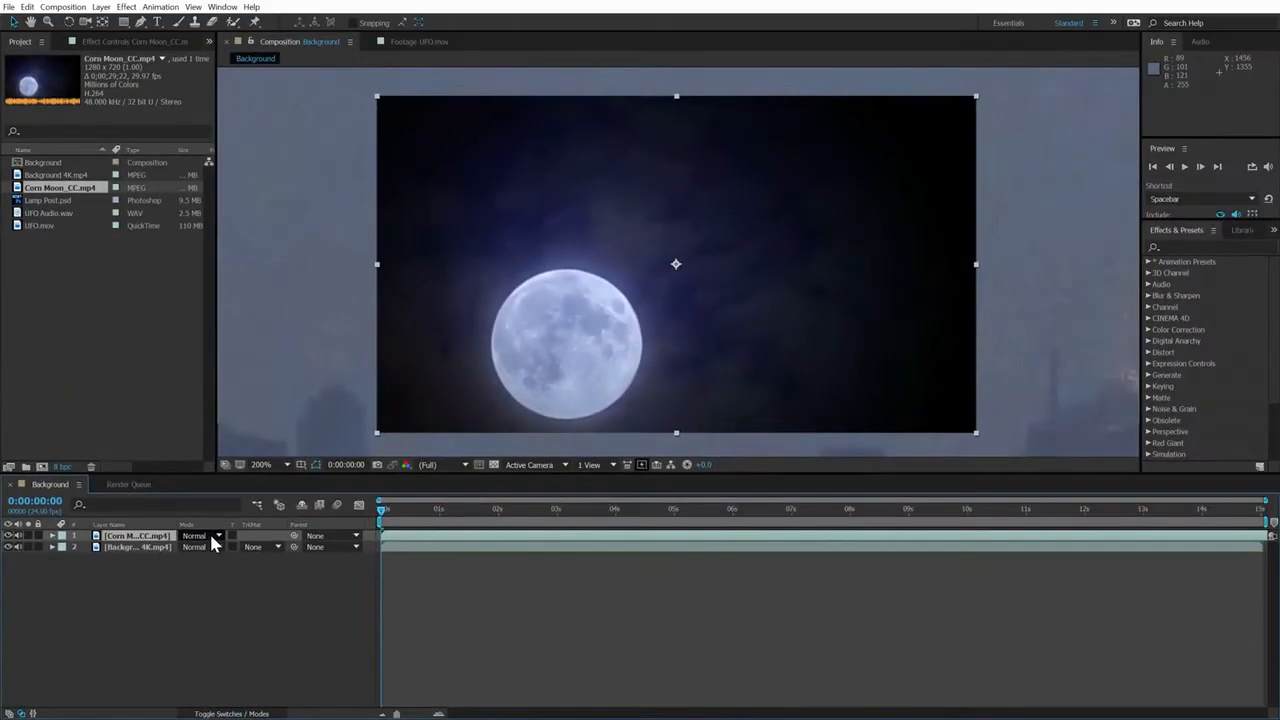
left_click(365, 398)
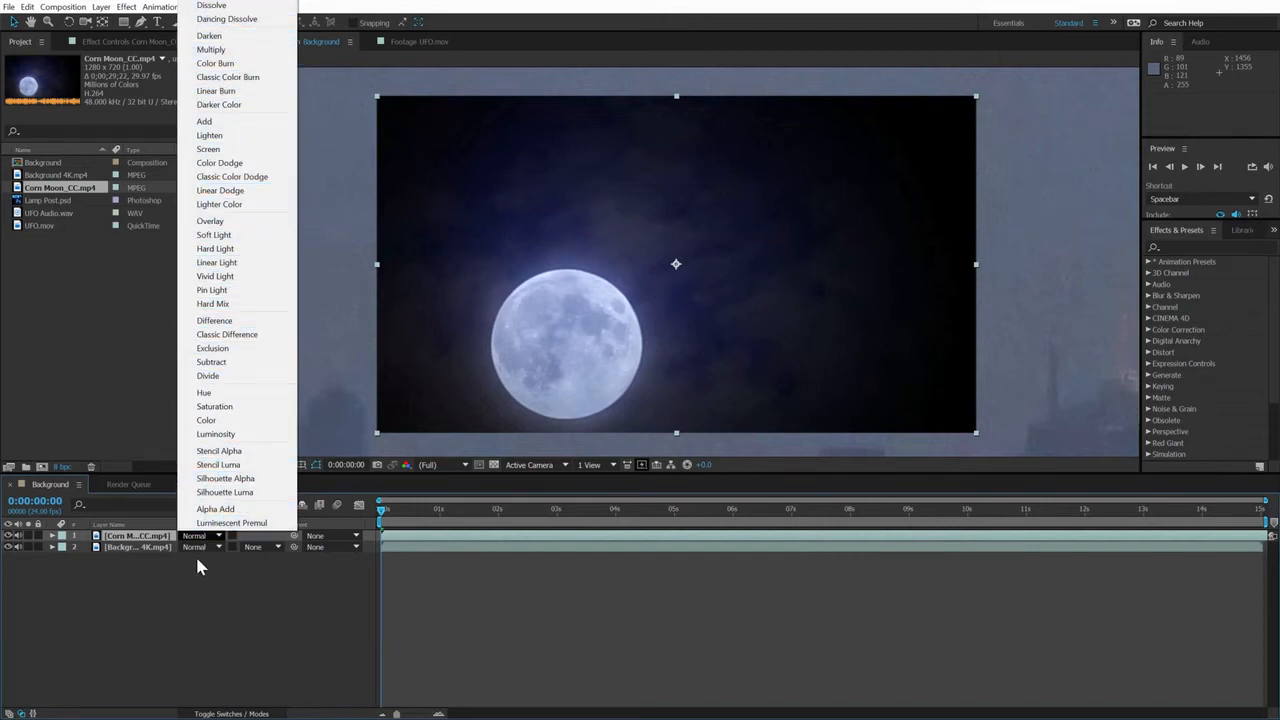
left_click(157, 589)
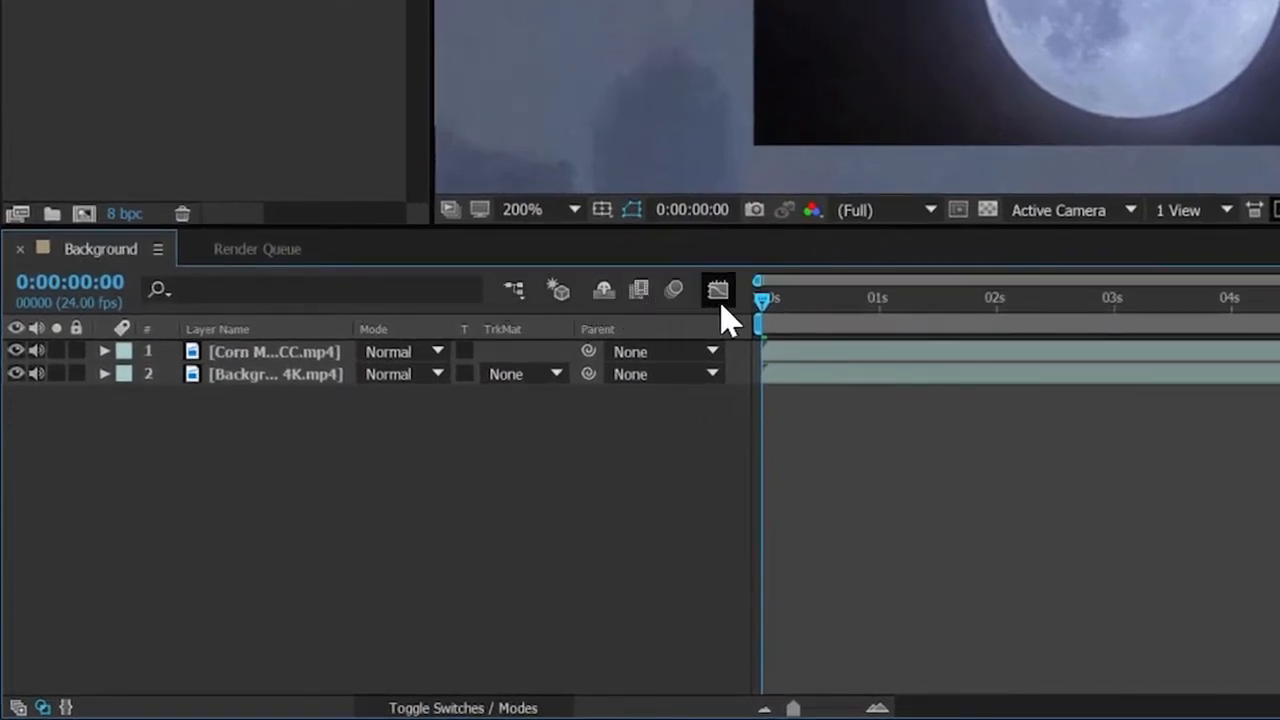
left_click(104, 352)
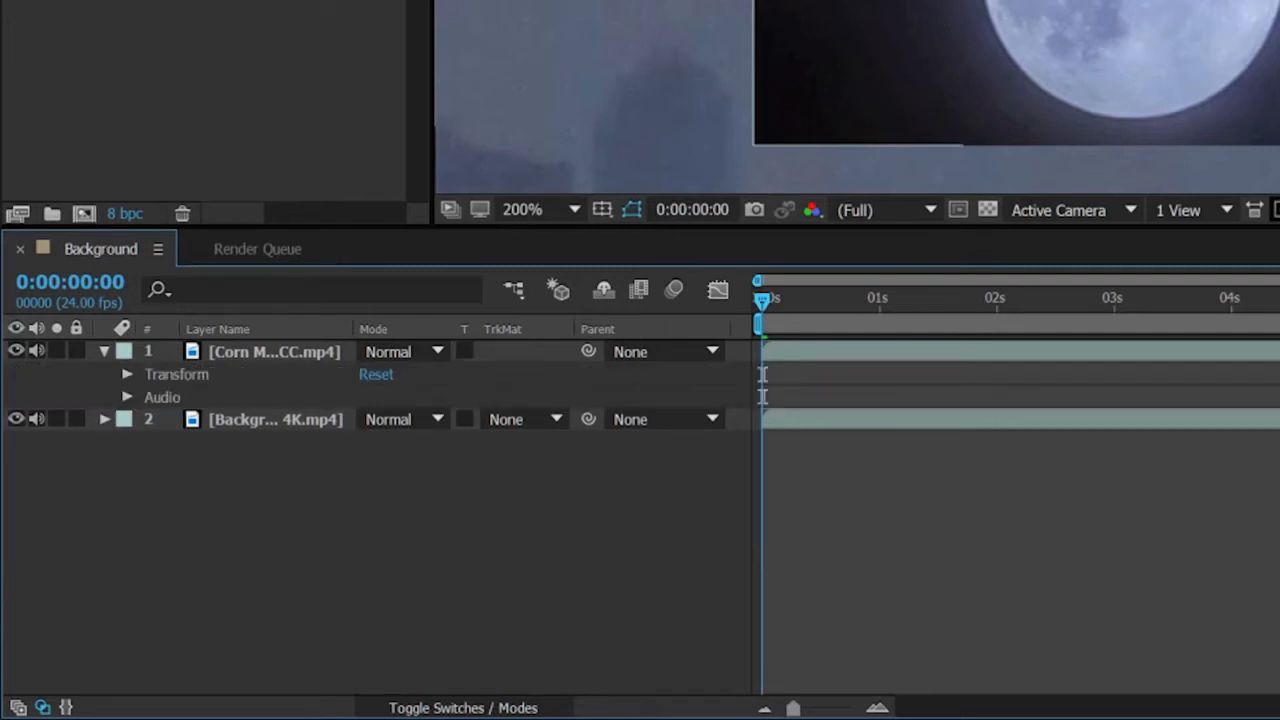
left_click(127, 375)
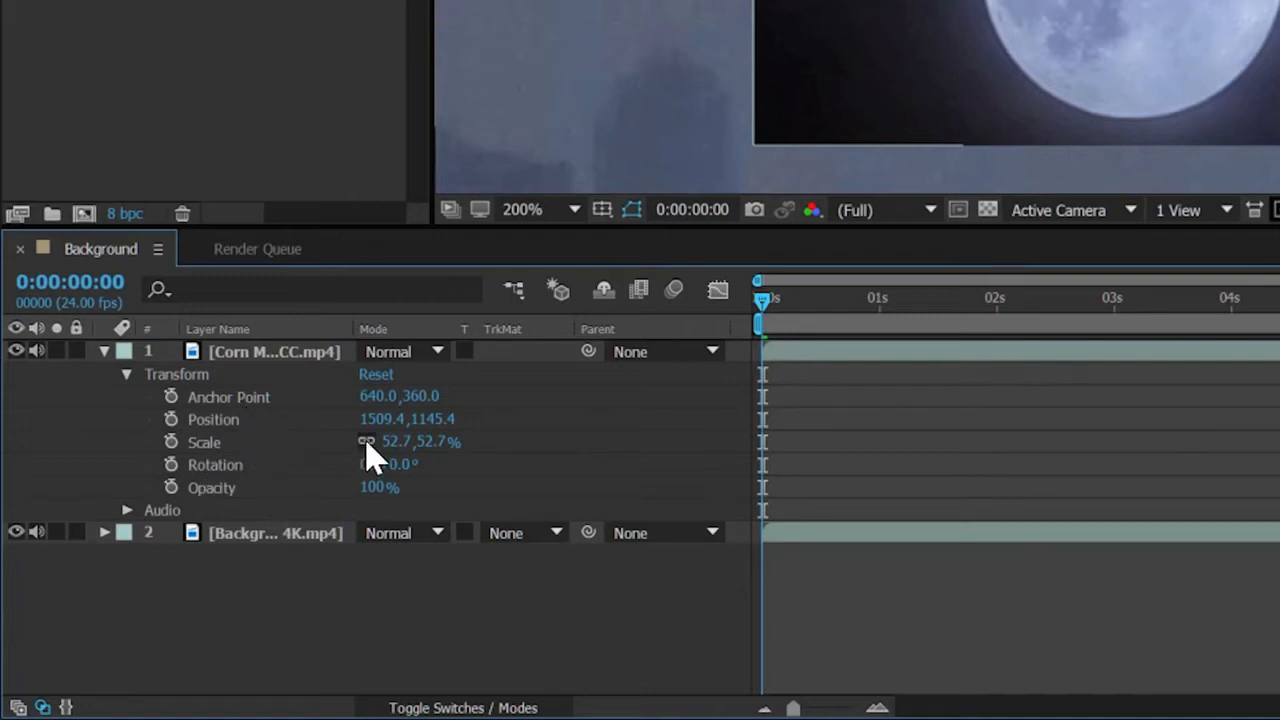
Step: Set the moon layer's blending mode to Classic Color Dodge
left_click(480, 703)
left_click(480, 703)
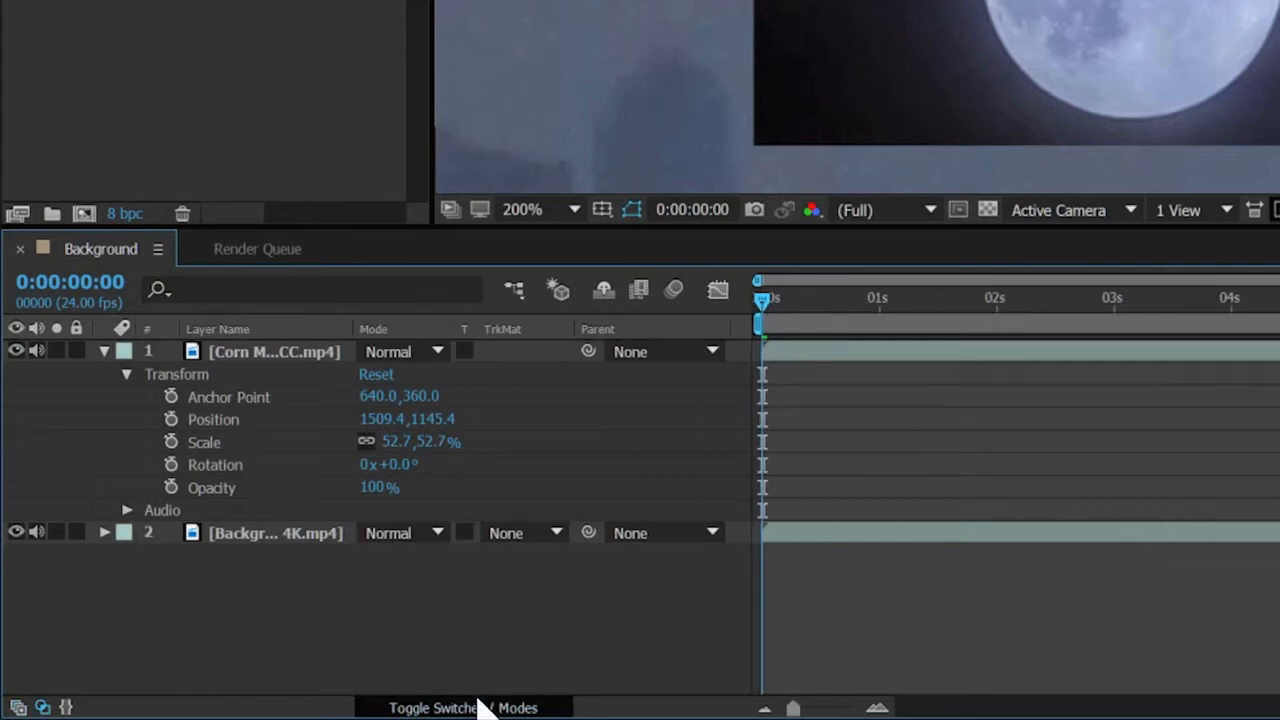
left_click(428, 357)
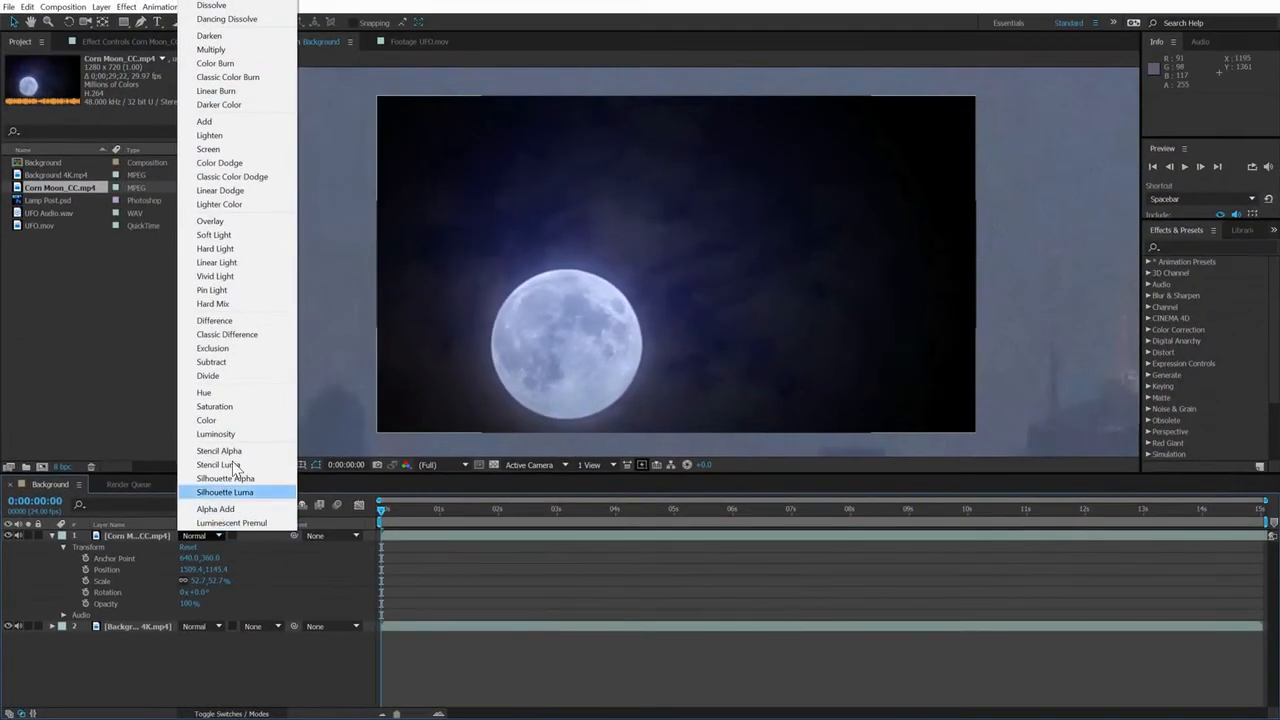
left_click(277, 185)
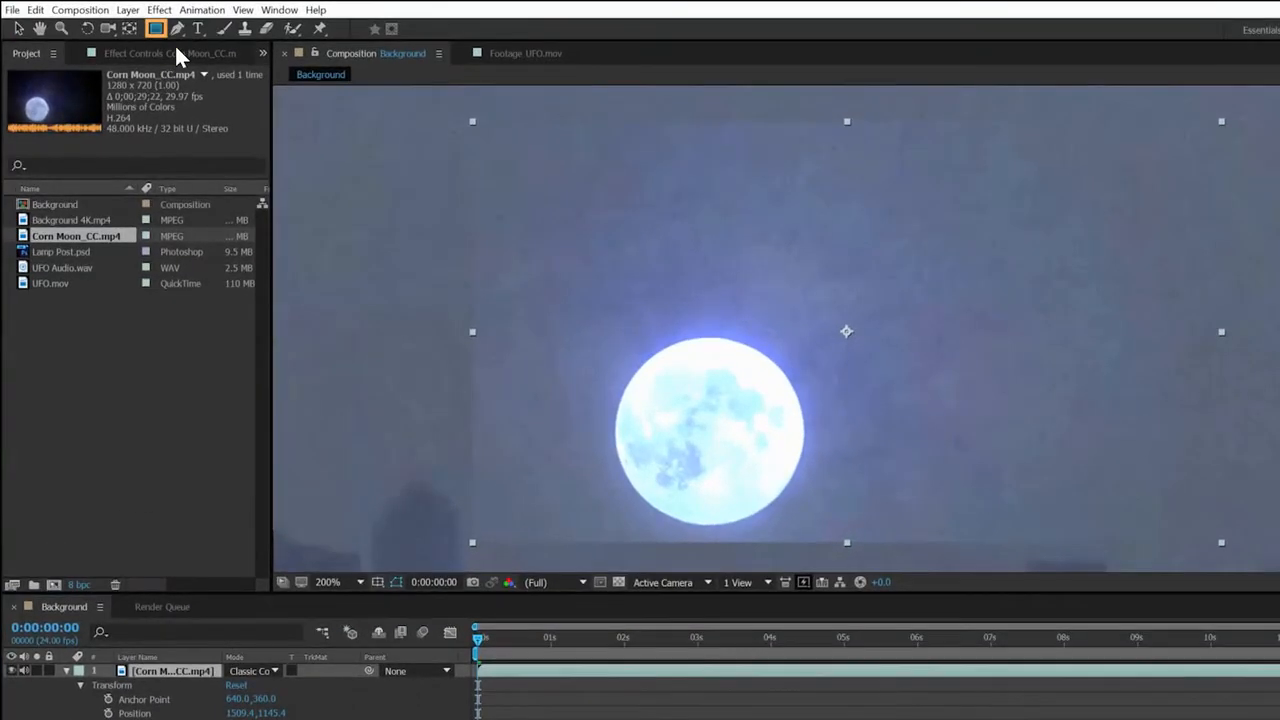
Step: Mask the moon layer with a rectangle from about -26, 97 to 1355, 614, cutting off the moon's base, and feather it by 180 pixels
left_click_drag(456, 177, 1261, 479)
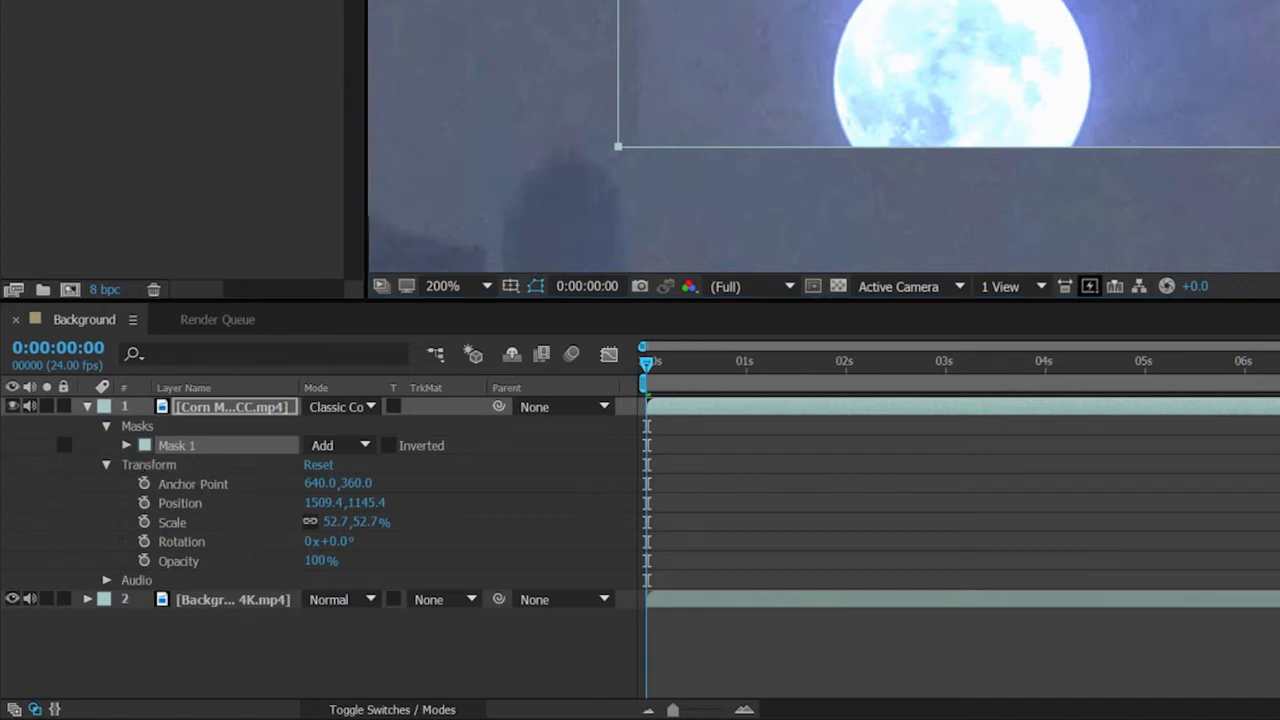
left_click(128, 445)
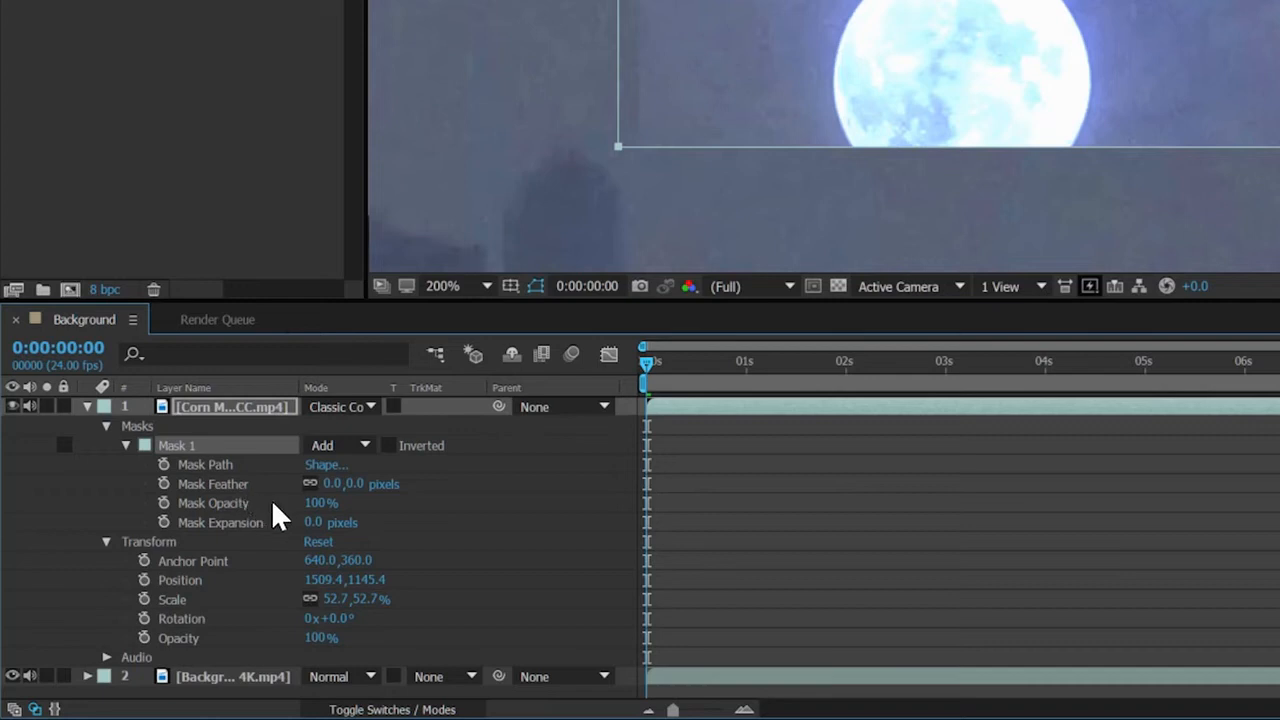
left_click_drag(335, 500, 536, 491)
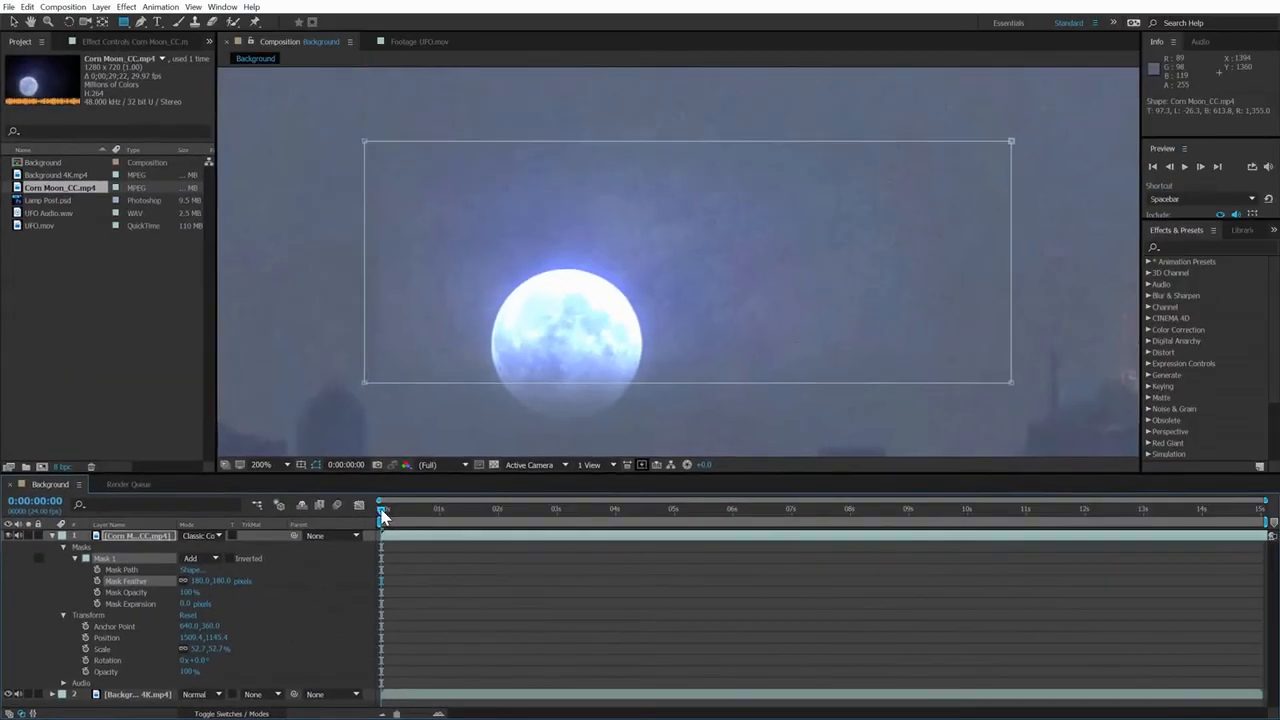
Step: Set the moon layer's opacity to 57%
mouse_move(382, 514)
left_mouse_down()
mouse_move(508, 518)
mouse_move(383, 518)
left_mouse_up()
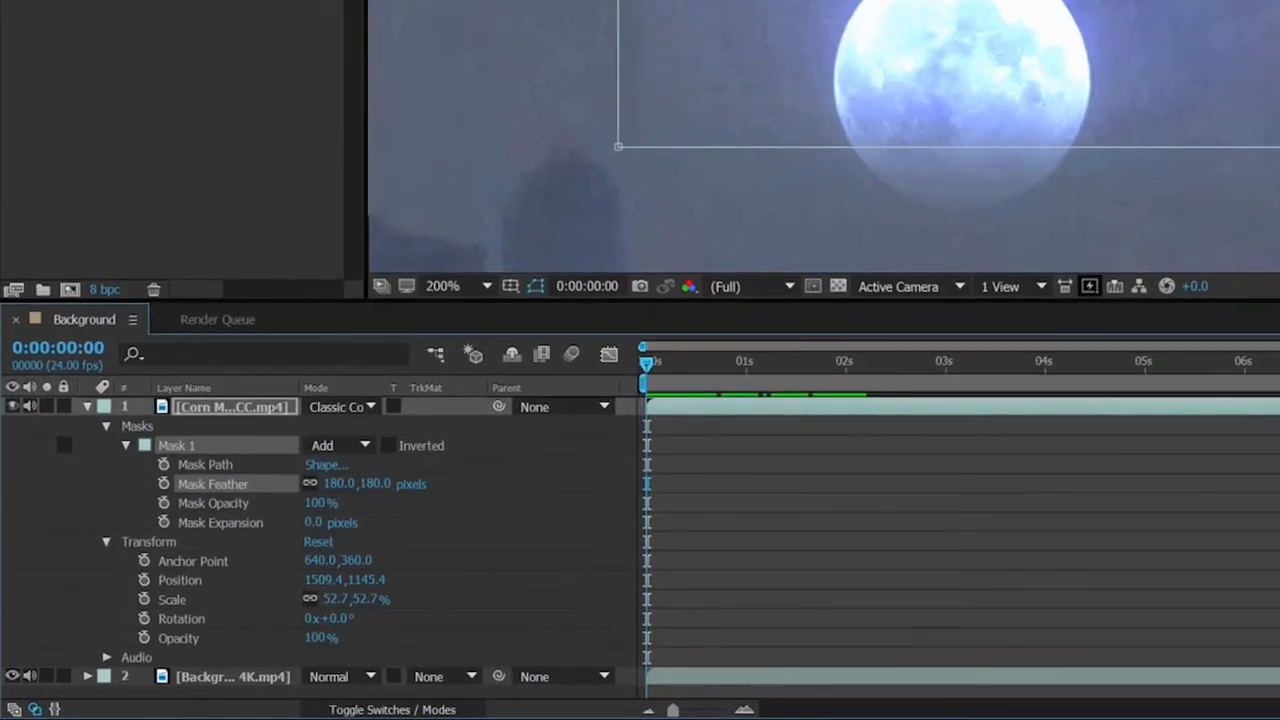
left_click_drag(318, 638, 274, 645)
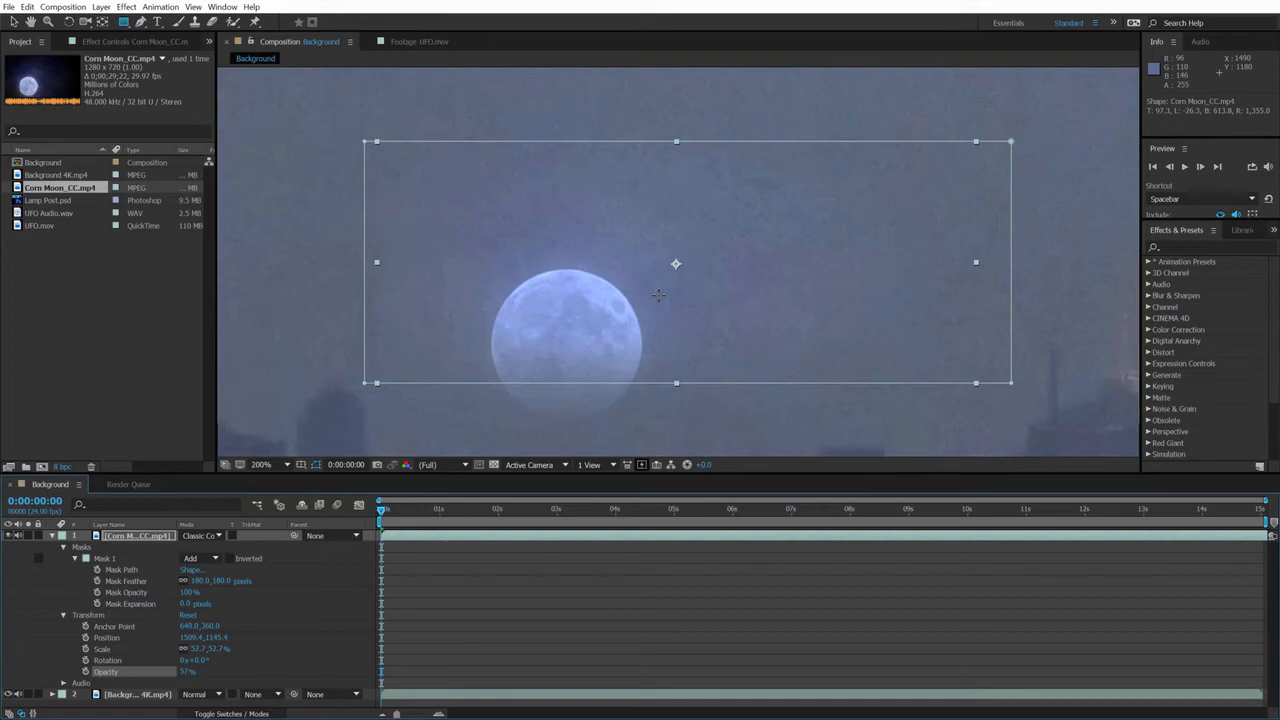
left_click(126, 7)
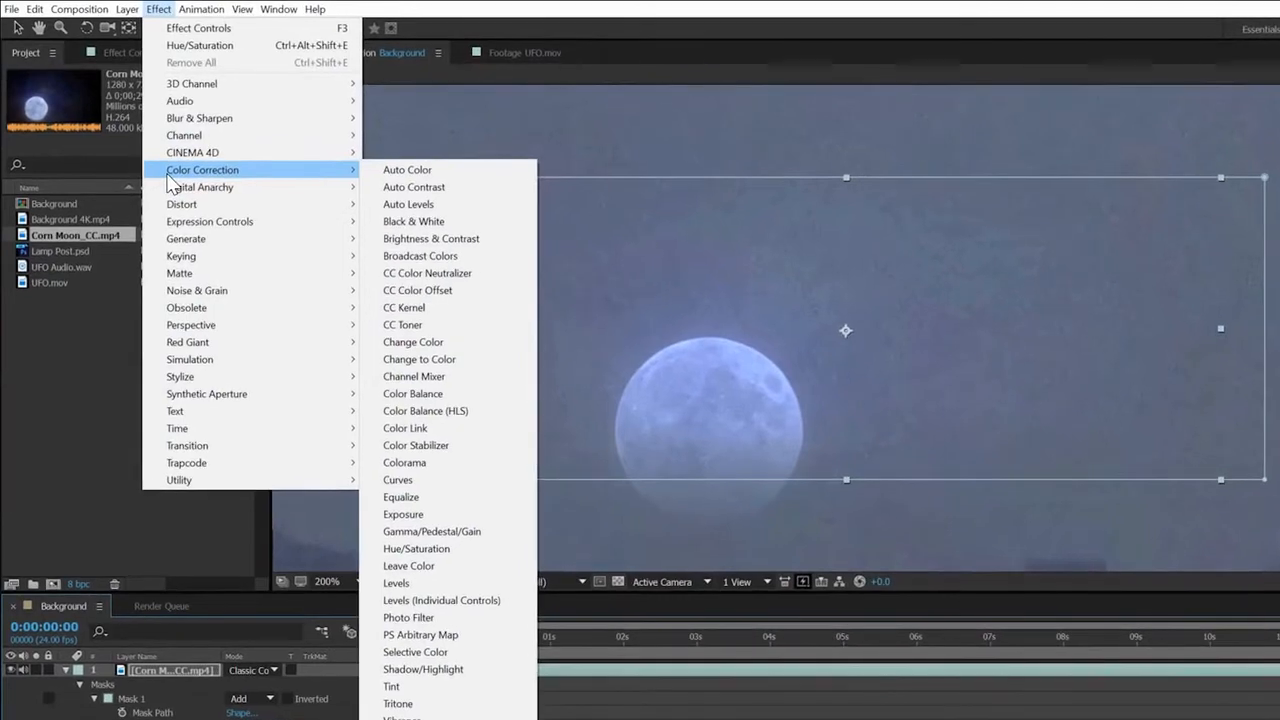
mouse_move(194, 241)
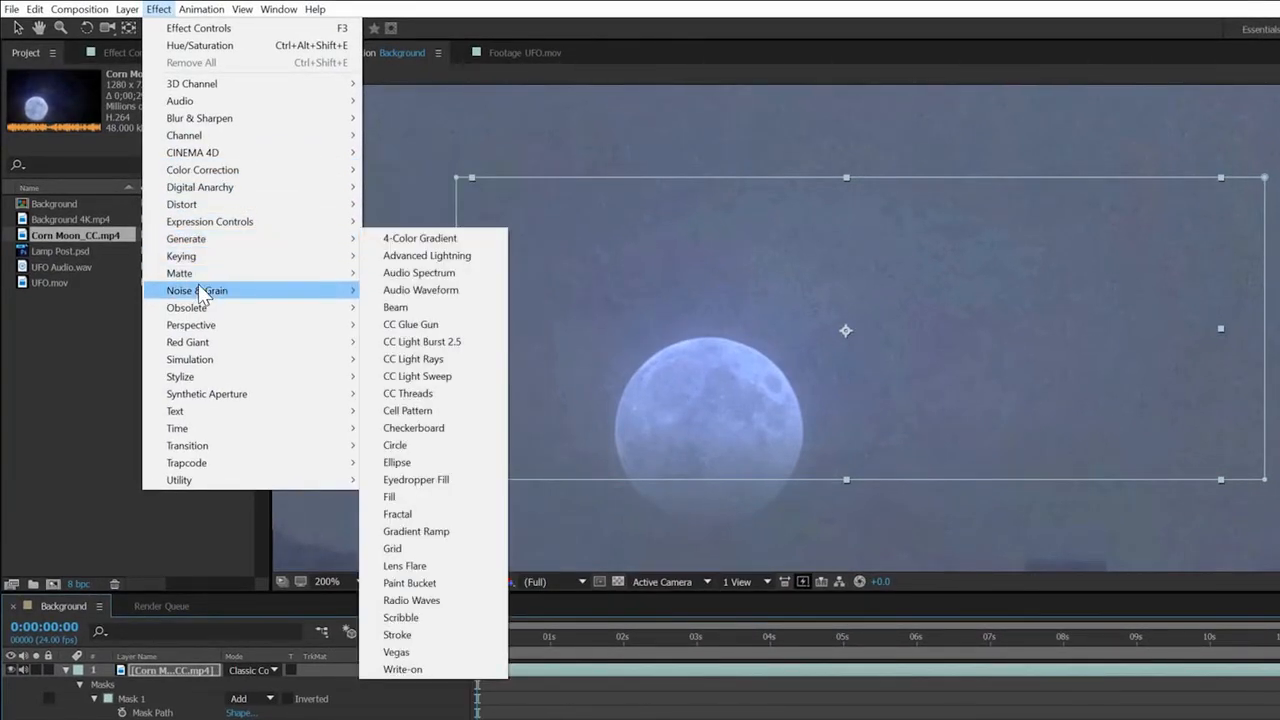
mouse_move(200, 292)
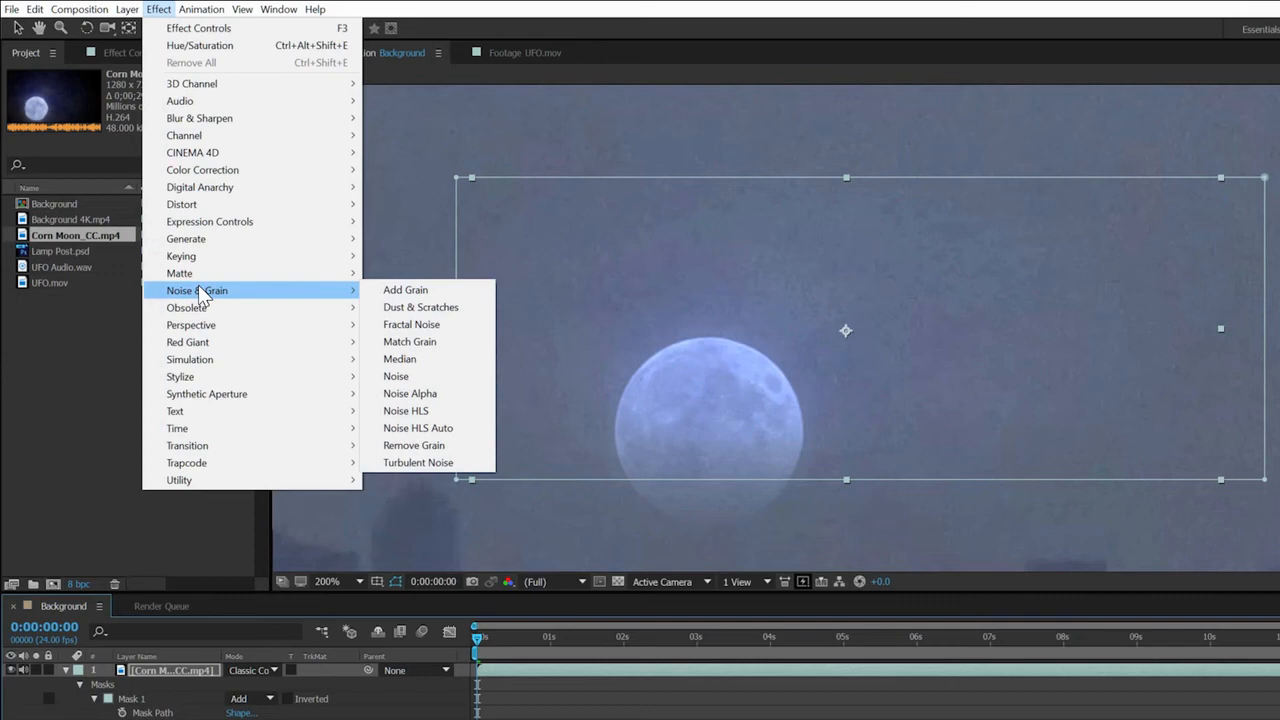
mouse_move(205, 366)
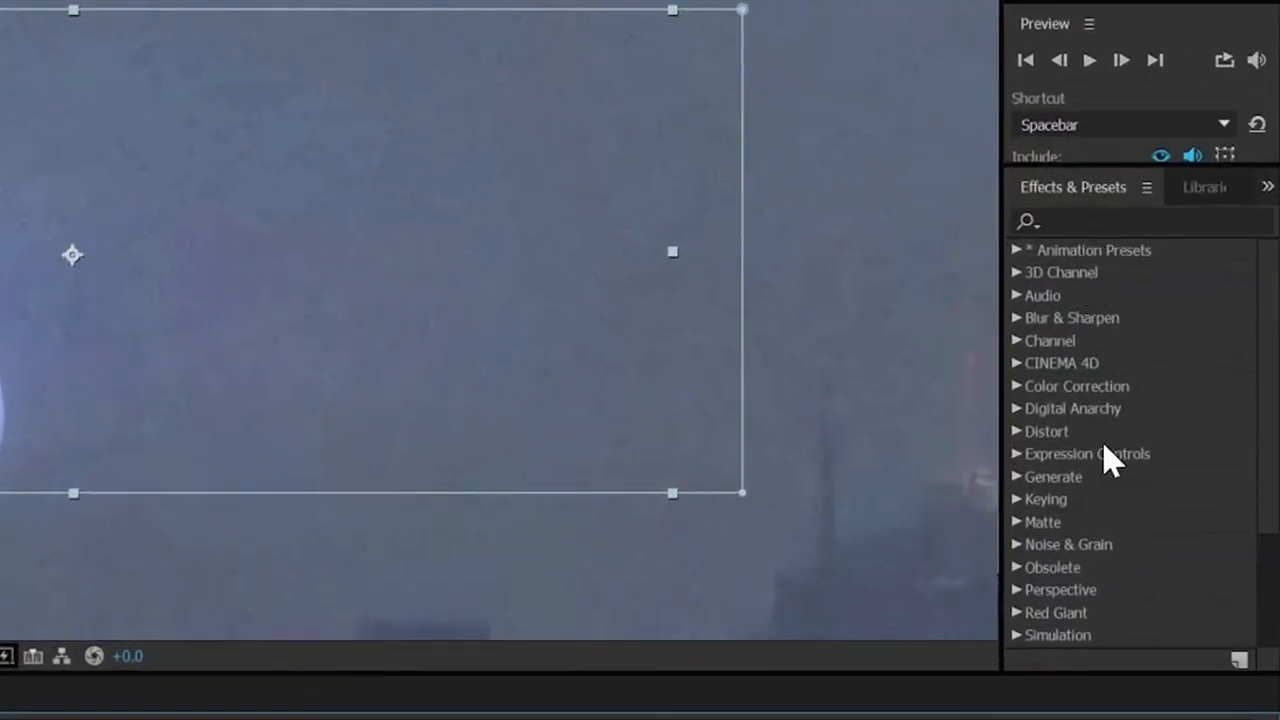
Step: Search the effects for "levels", apply the Levels effect to the moon layer and widen its effect controls
left_click(1076, 220)
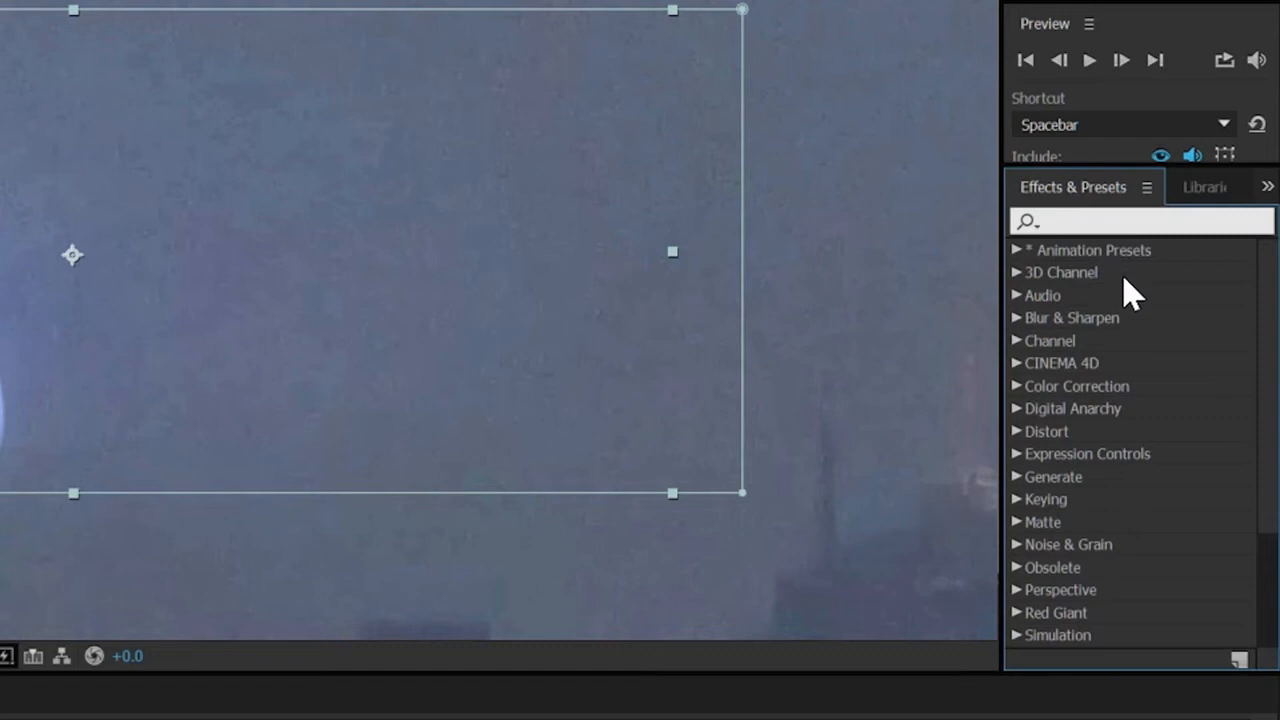
type("levels")
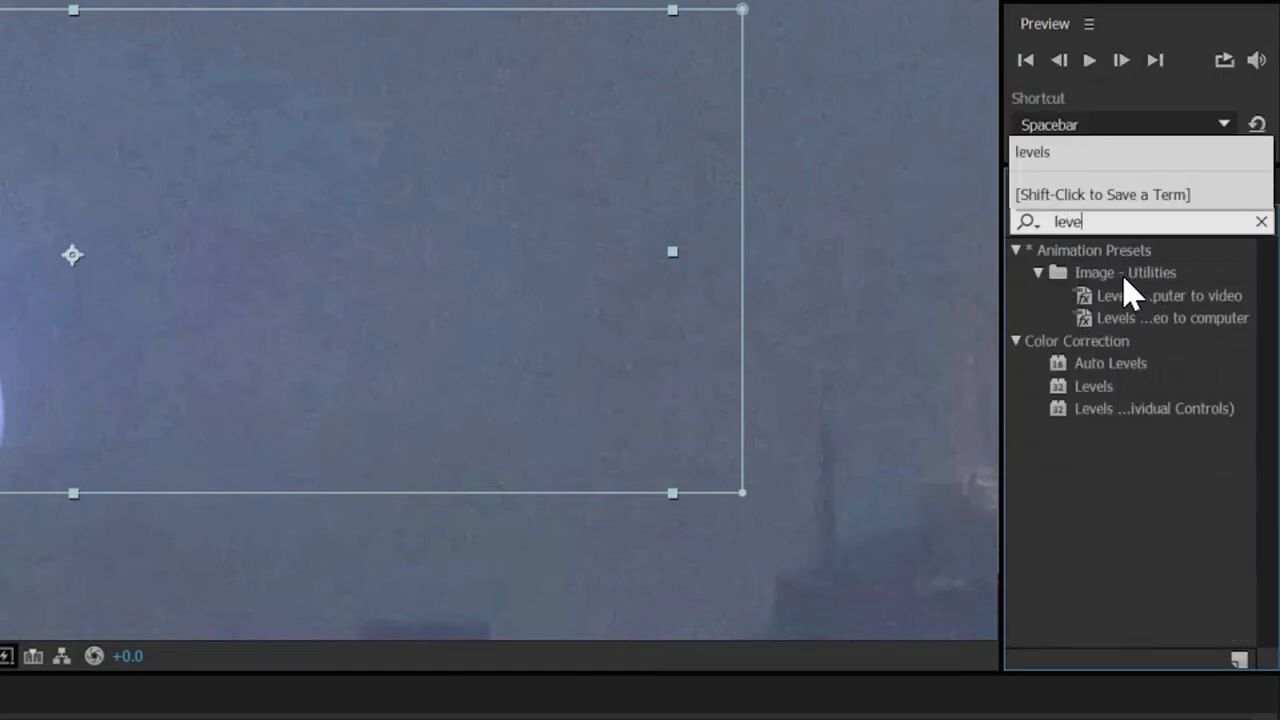
left_click(1062, 389)
left_click_drag(1060, 387, 468, 500)
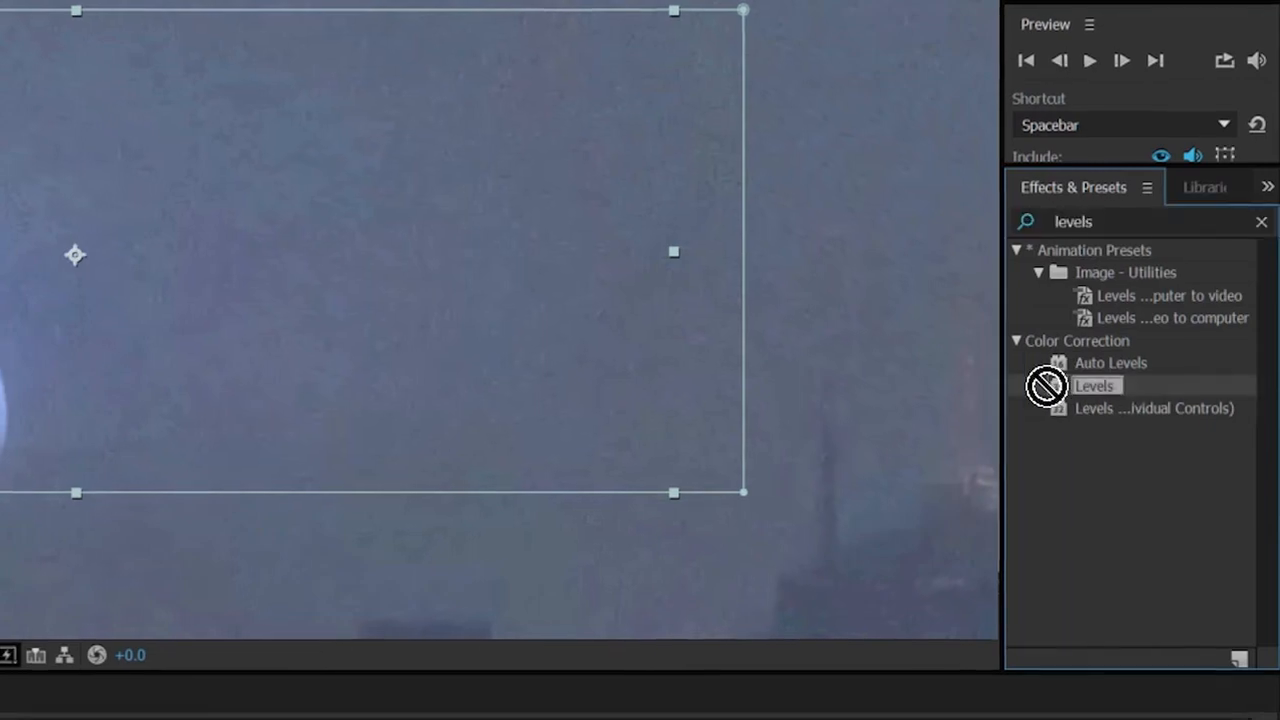
left_click_drag(749, 420, 603, 309)
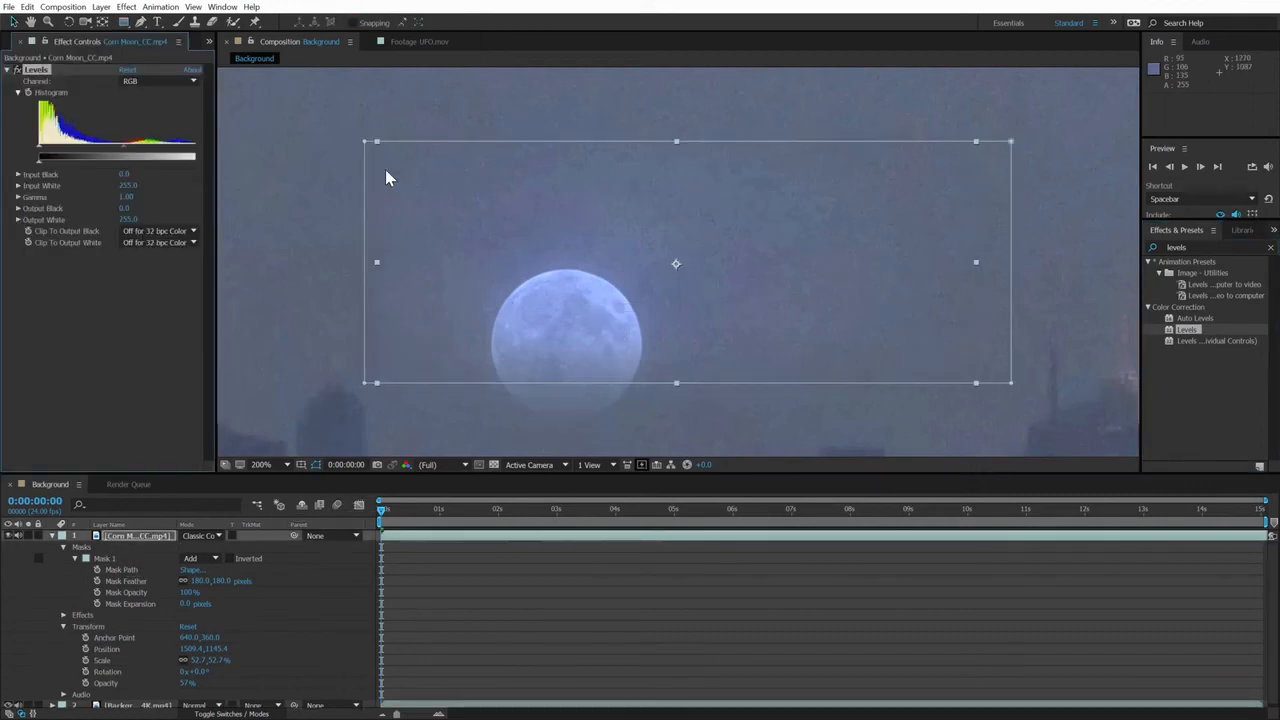
left_click(81, 292)
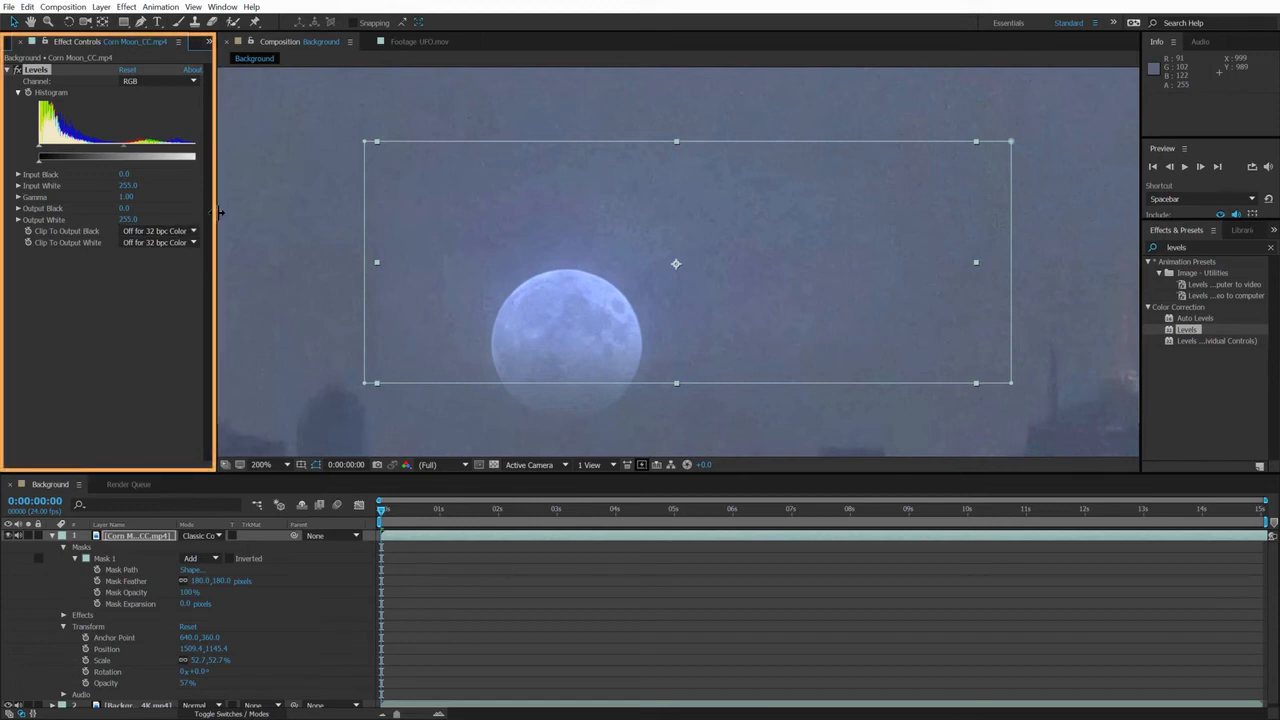
left_click_drag(219, 212, 237, 215)
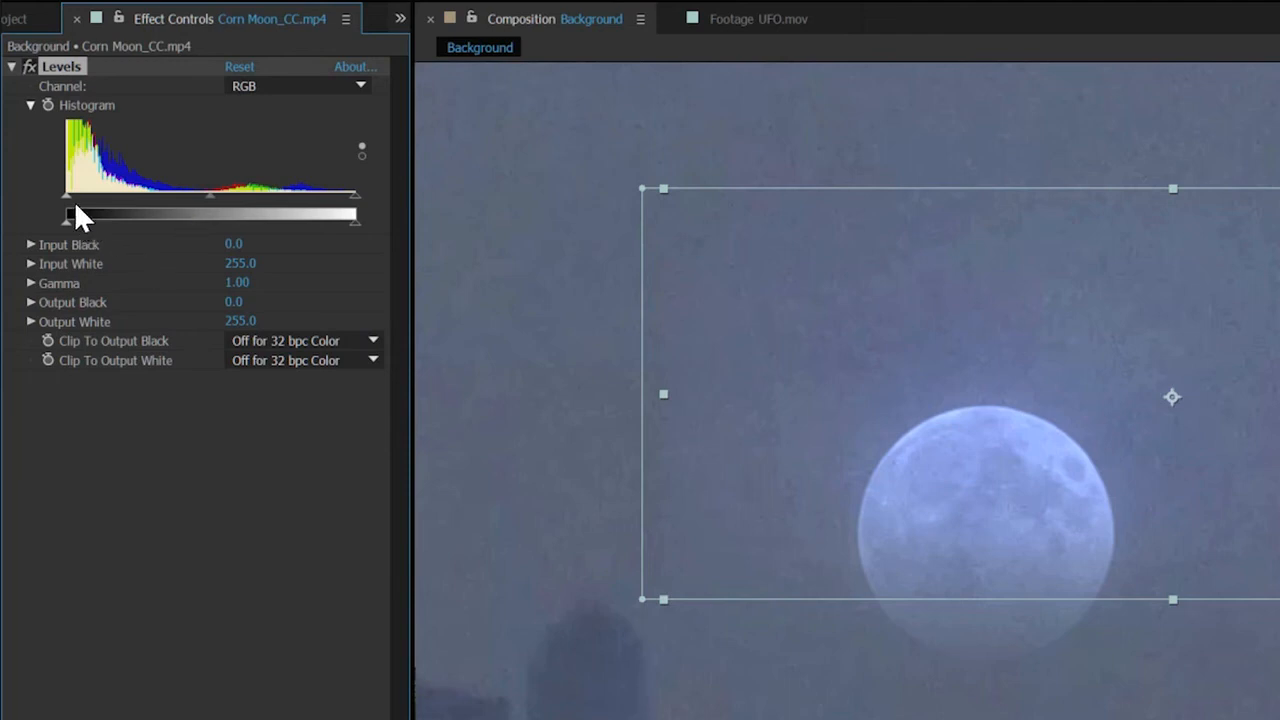
Step: Raise the Input Black of the moon layer's Levels effect to 70
left_click_drag(67, 192, 145, 208)
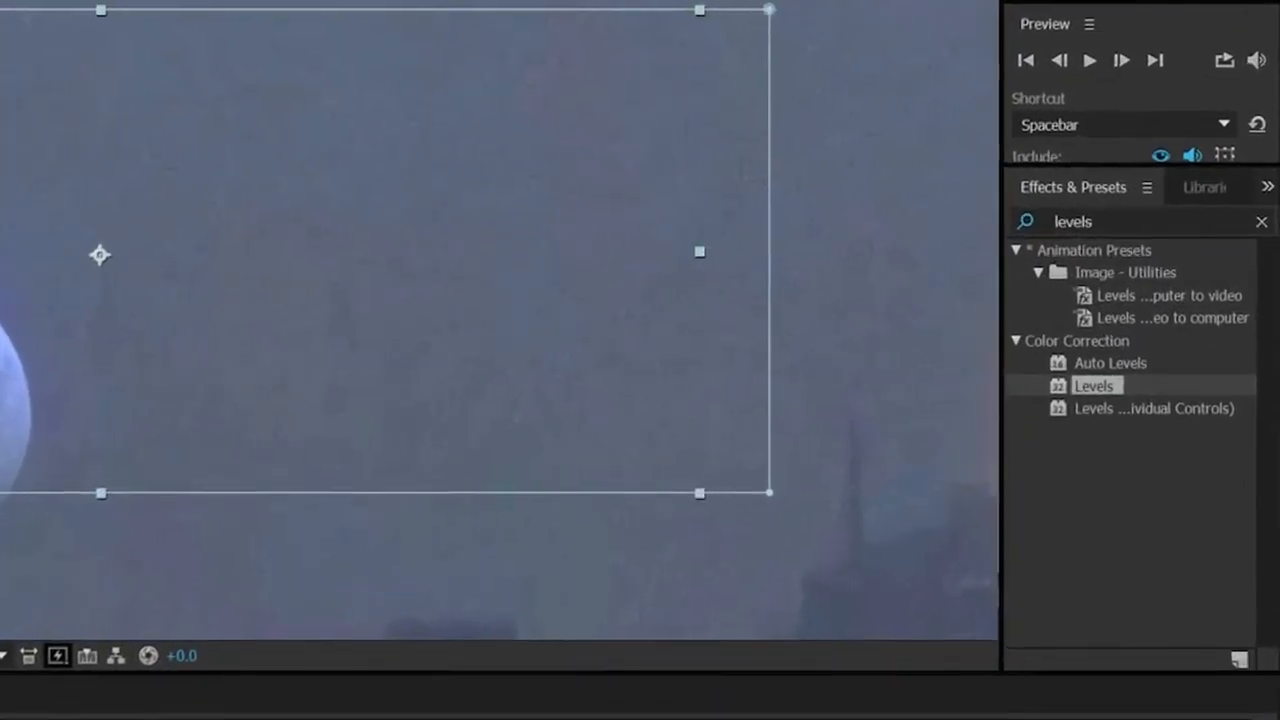
Step: Search the effects for "hue" and apply the Hue/Saturation effect to the moon layer
left_click_drag(1159, 239, 1128, 244)
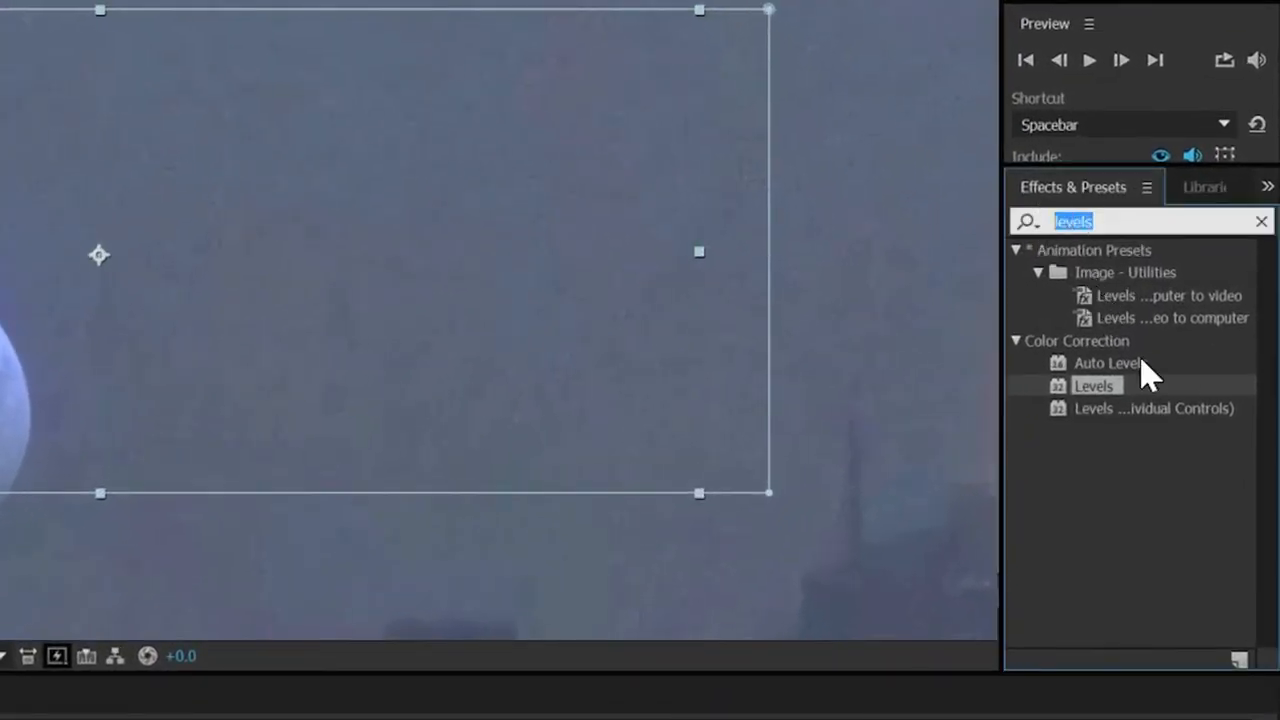
type("hue")
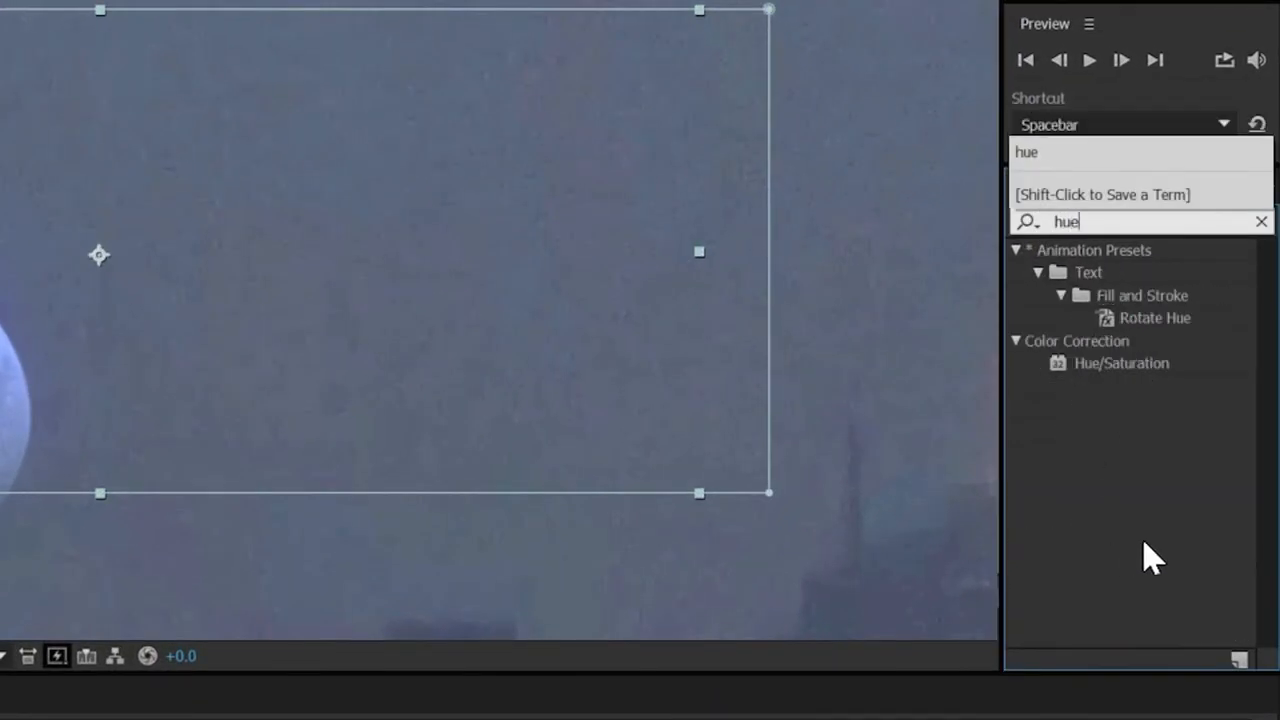
left_click(1058, 365)
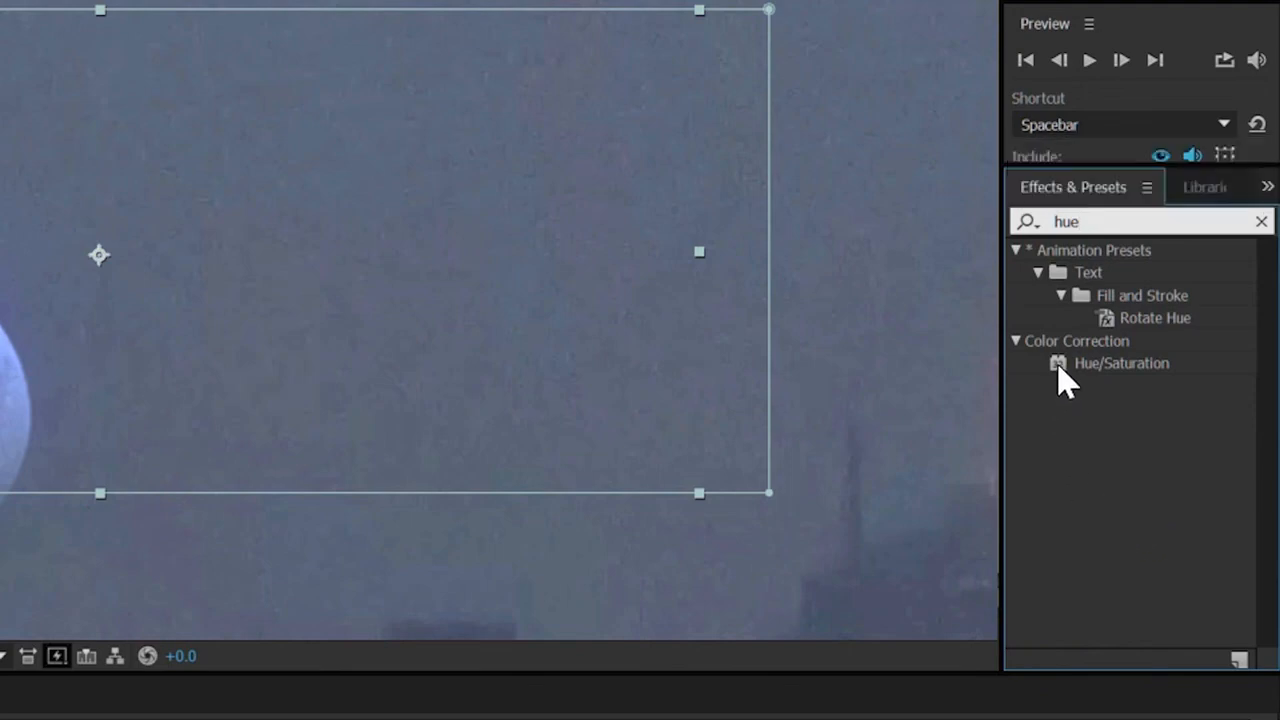
double_click(1060, 366)
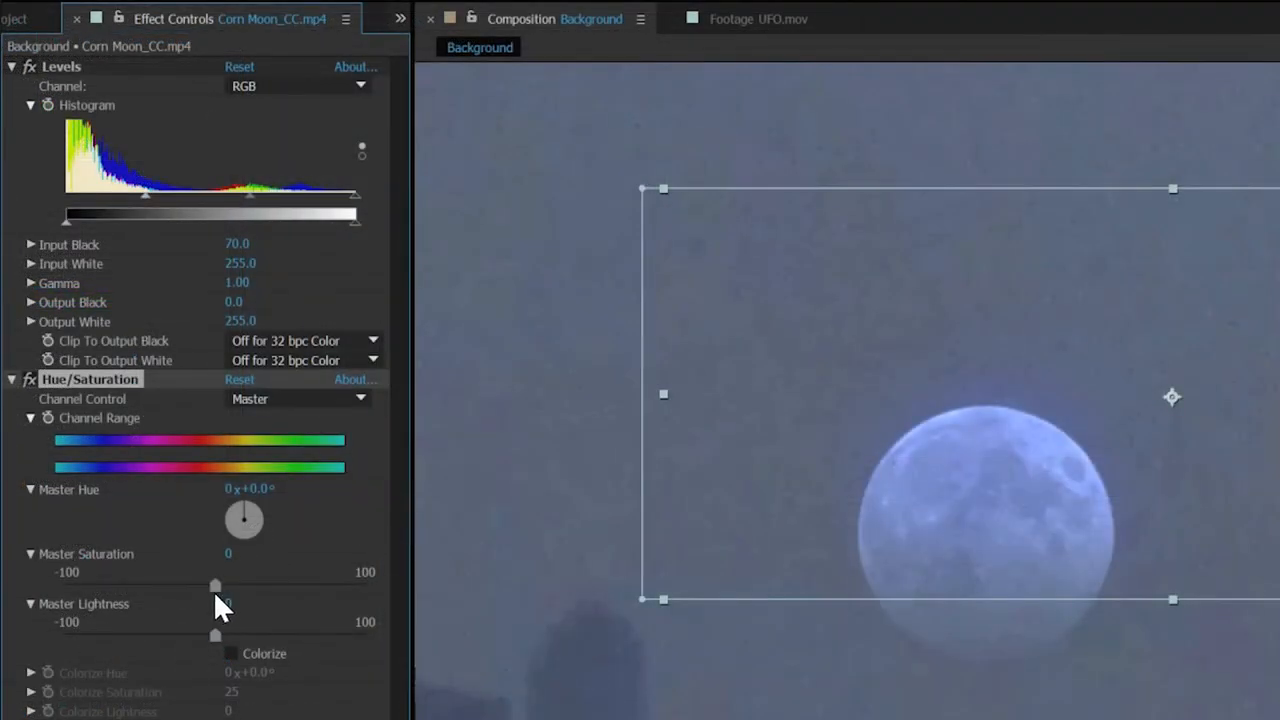
Step: Reduce the moon layer's Master Saturation to -83 and play a preview of the composition
left_click_drag(160, 588, 90, 590)
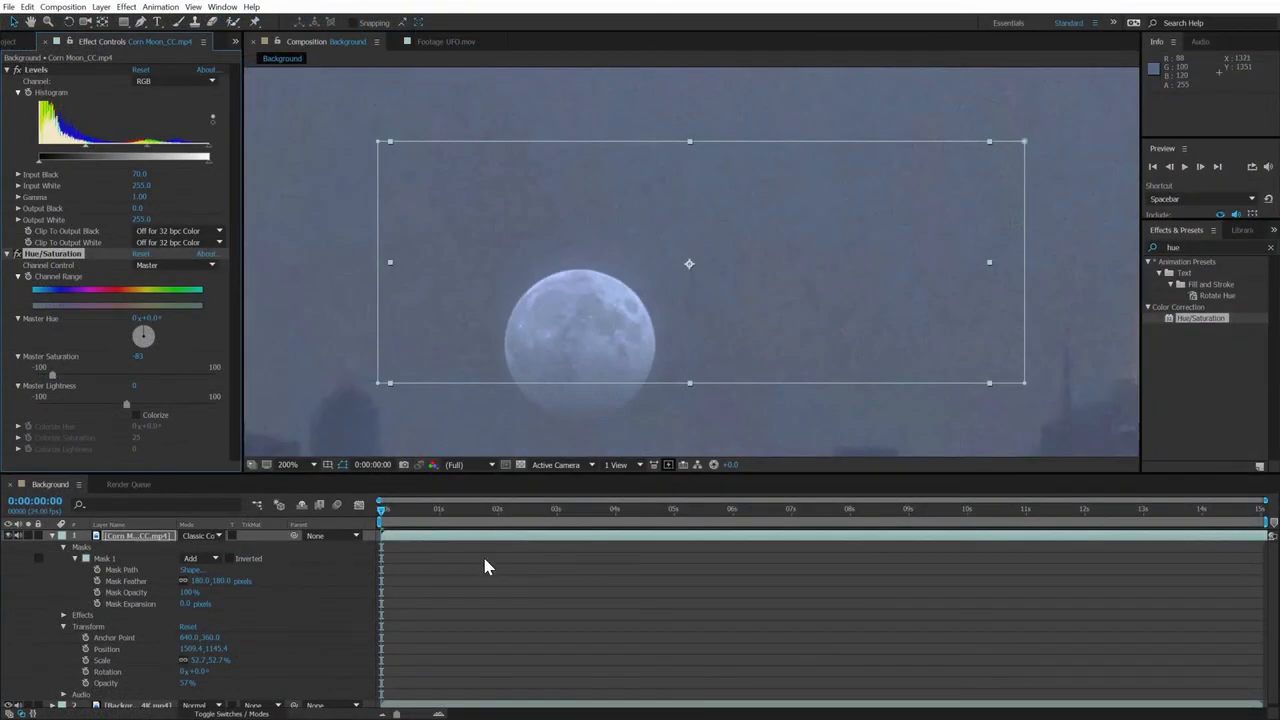
key("space")
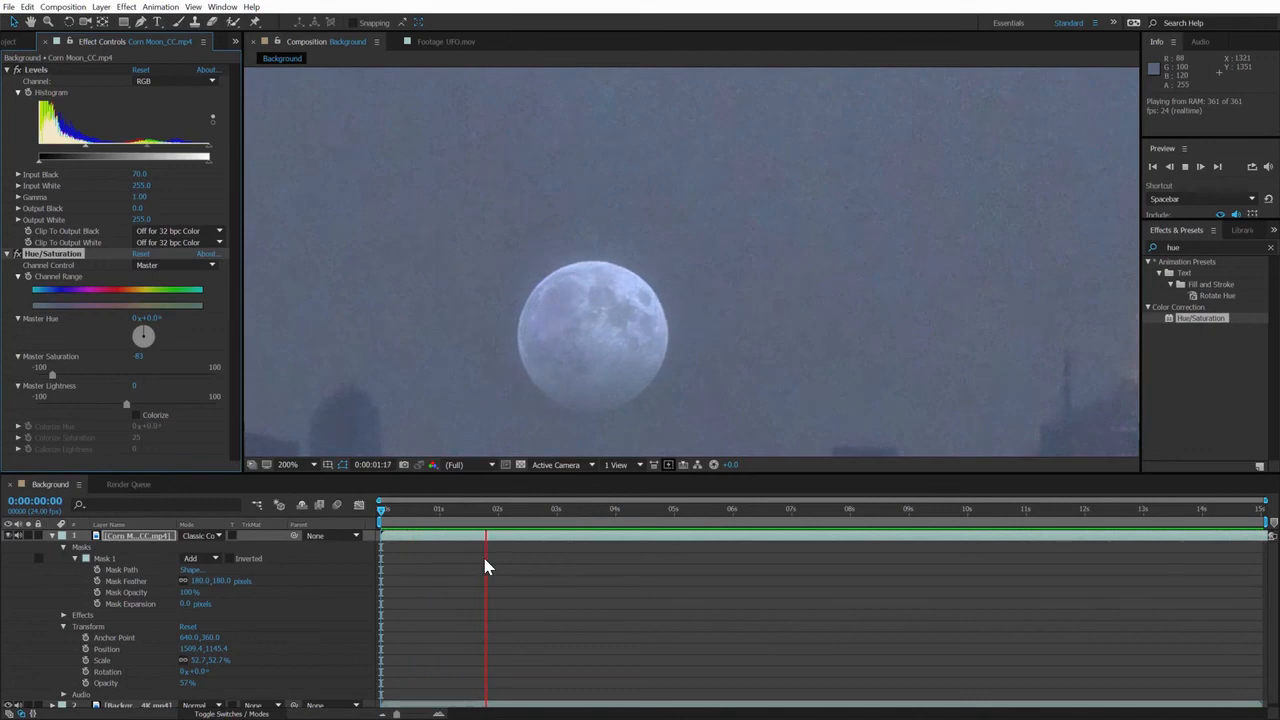